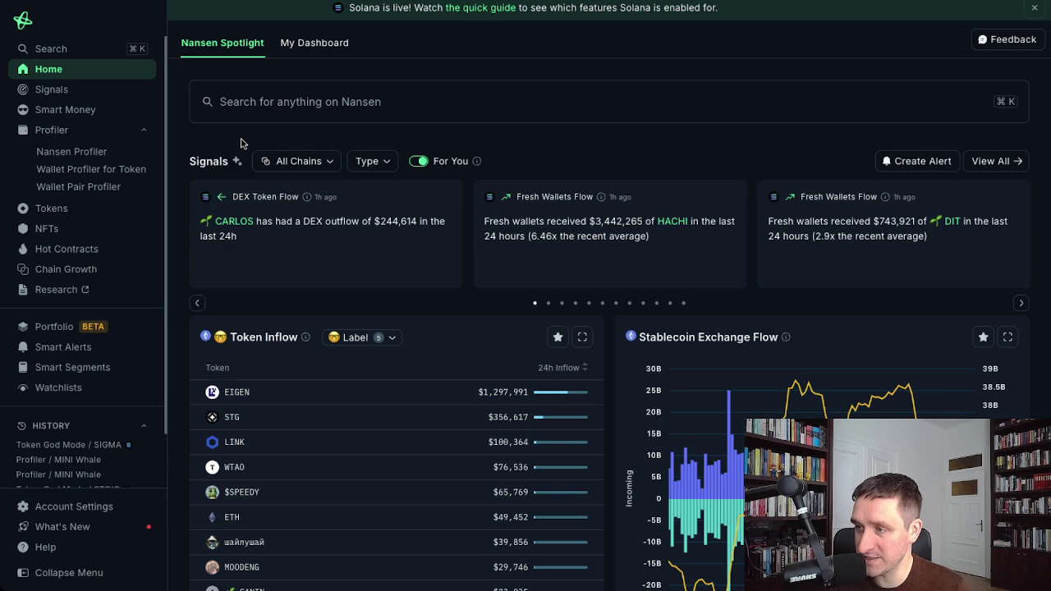
Search Token God Mode for "sigma" and open the SIGMA token on Solana.
{"action": "left_click", "coordinate": [253, 119]}
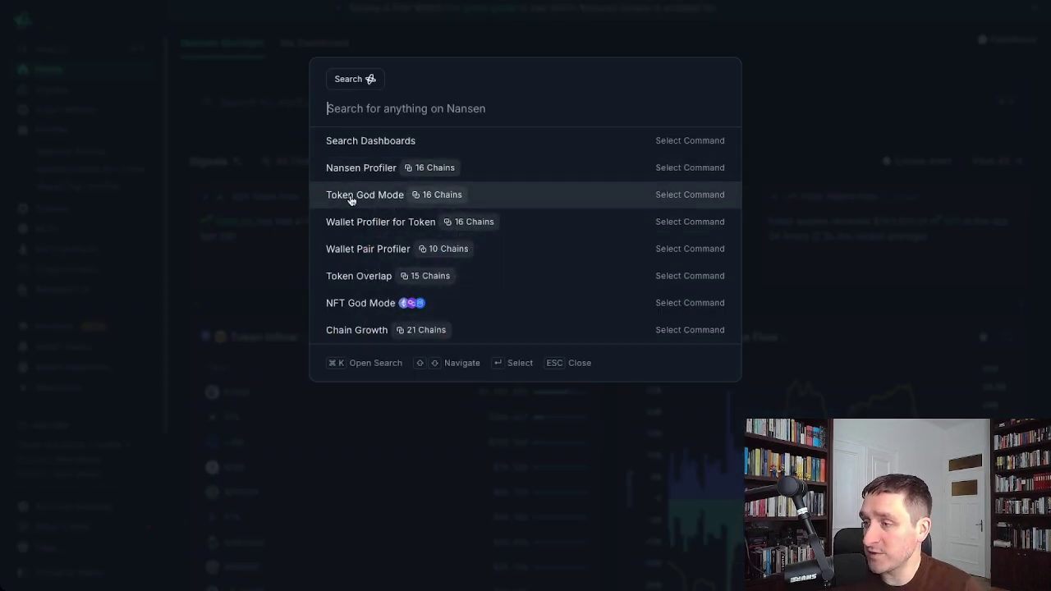
{"action": "left_click", "coordinate": [353, 202]}
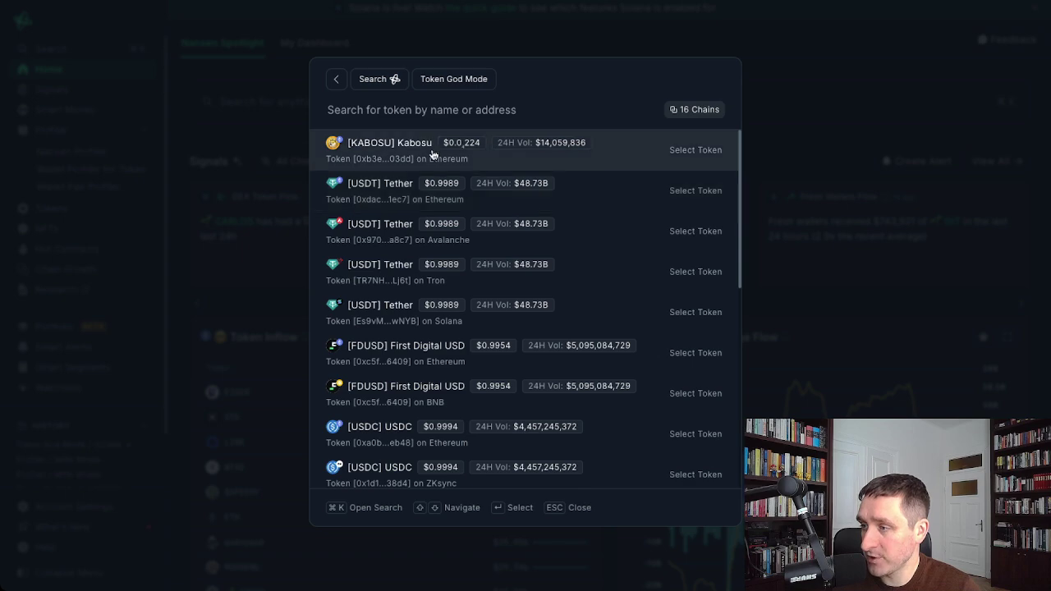
{"action": "type", "text": "sigma"}
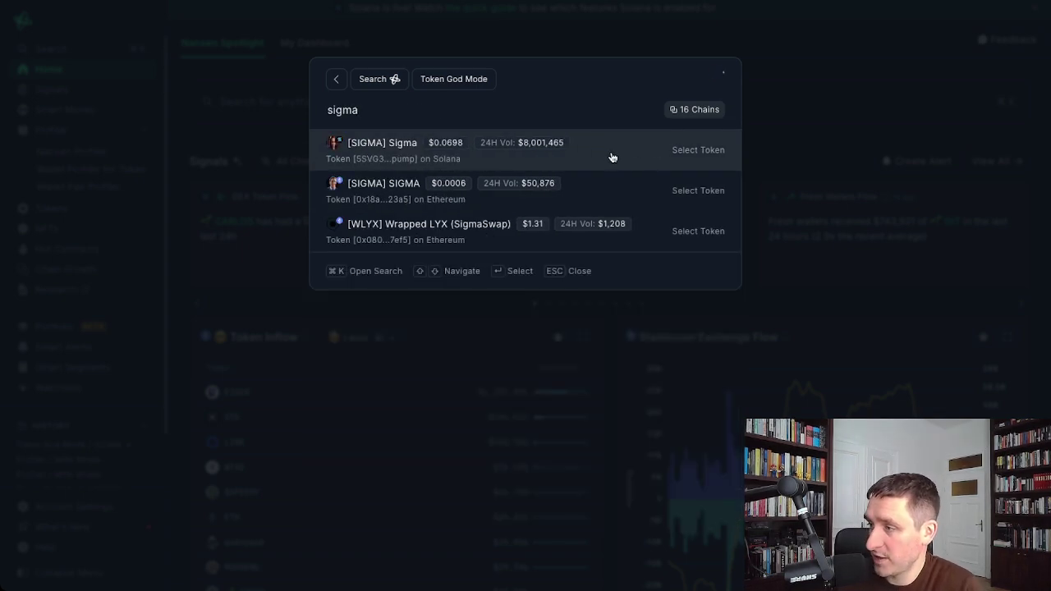
{"action": "left_click", "coordinate": [603, 152]}
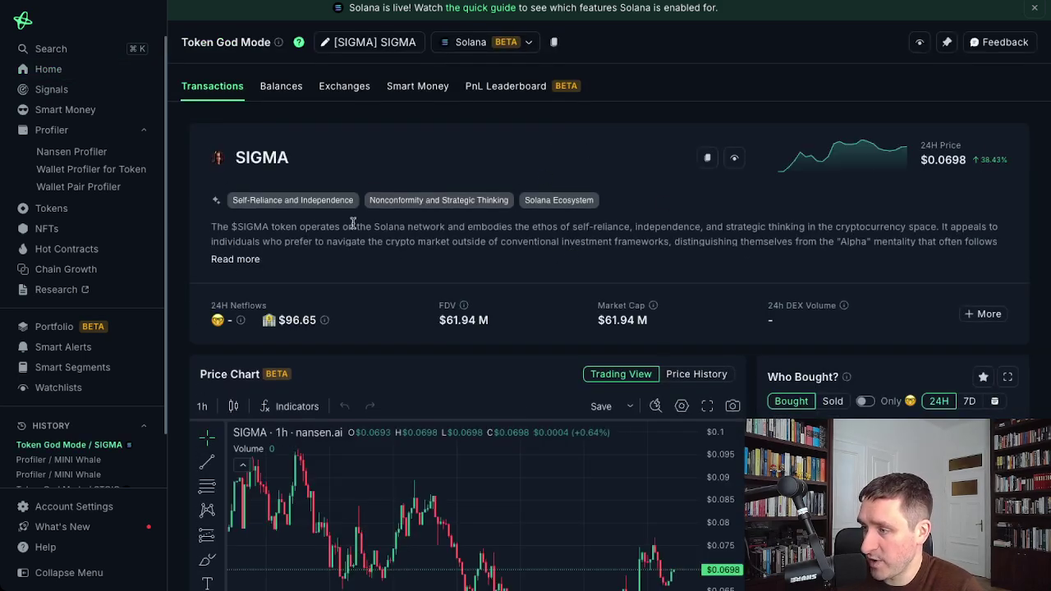
Examine SIGMA's AI-generated categories and description, key metrics, price chart and list of recent buyers.
{"action": "mouse_move", "coordinate": [218, 202]}
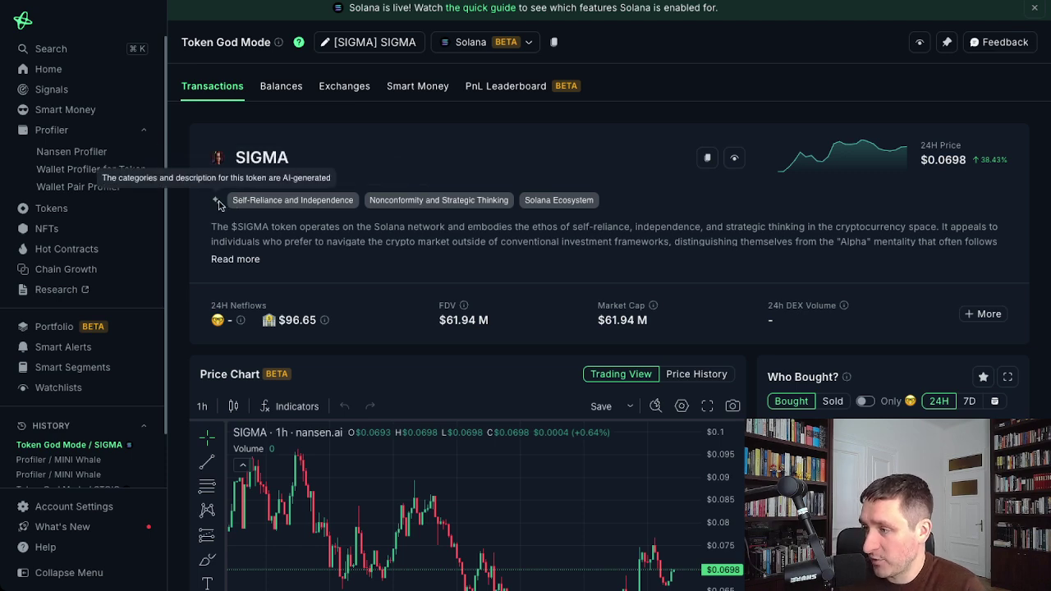
{"action": "scroll", "coordinate": [534, 242], "scroll_direction": "down", "scroll_amount": 2}
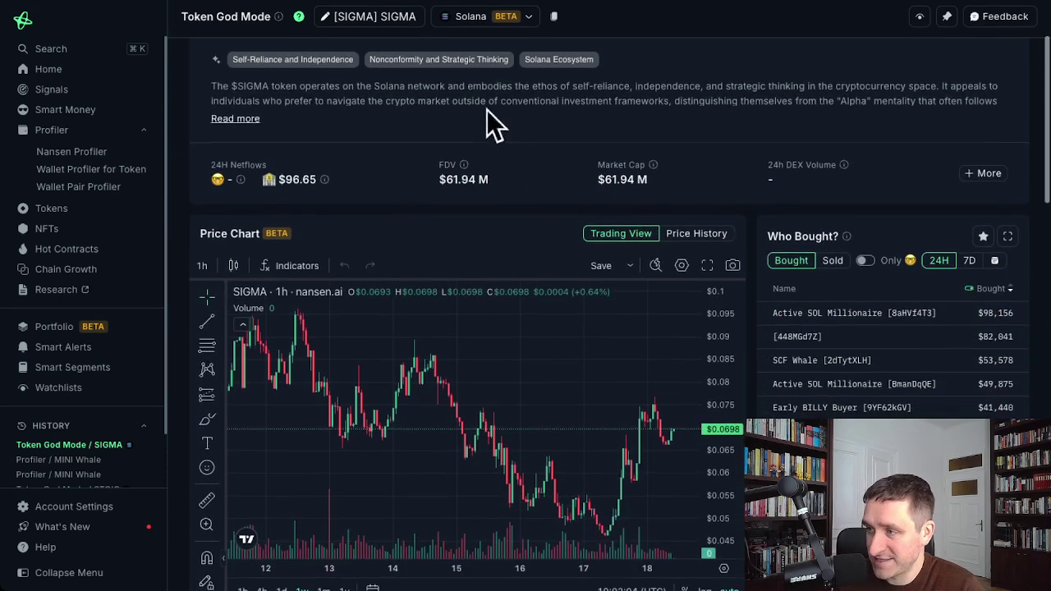
{"action": "scroll", "coordinate": [492, 123], "scroll_direction": "up", "scroll_amount": 1}
{"action": "mouse_move", "coordinate": [270, 135]}
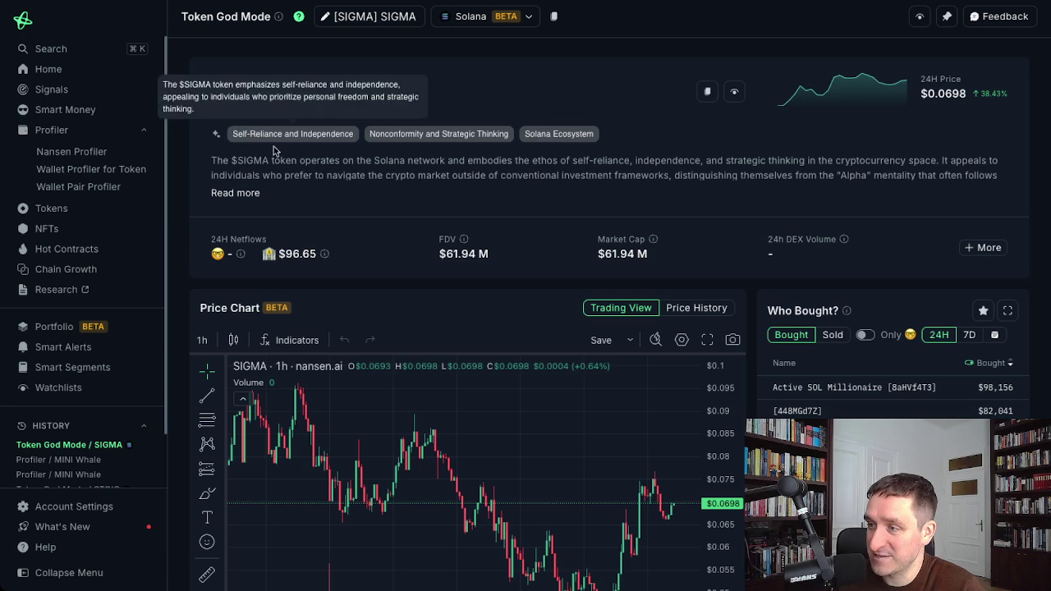
{"action": "scroll", "coordinate": [448, 168], "scroll_direction": "down", "scroll_amount": 3}
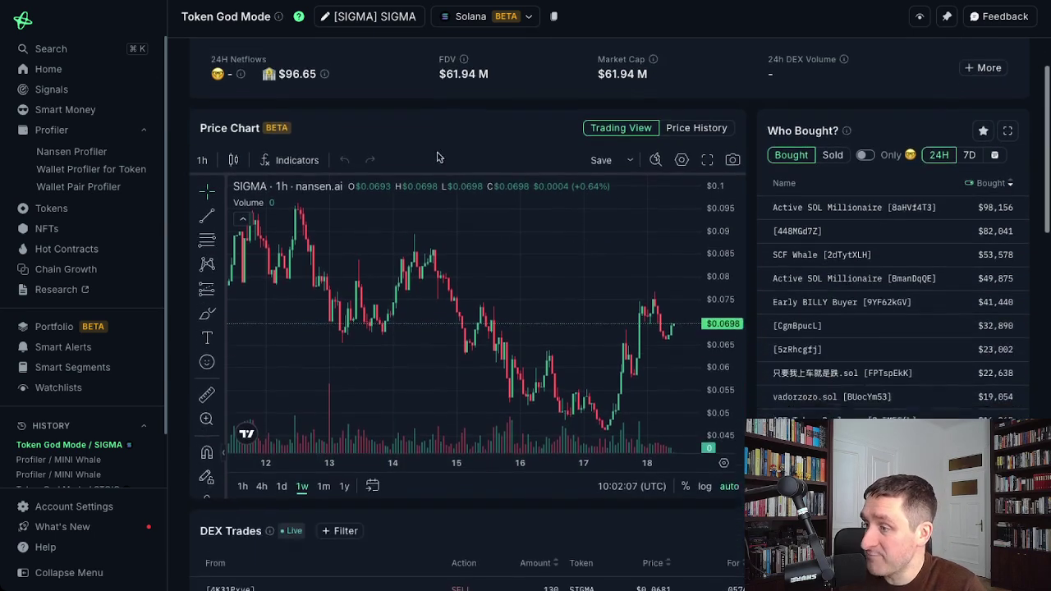
{"action": "scroll", "coordinate": [337, 156], "scroll_direction": "up", "scroll_amount": 2}
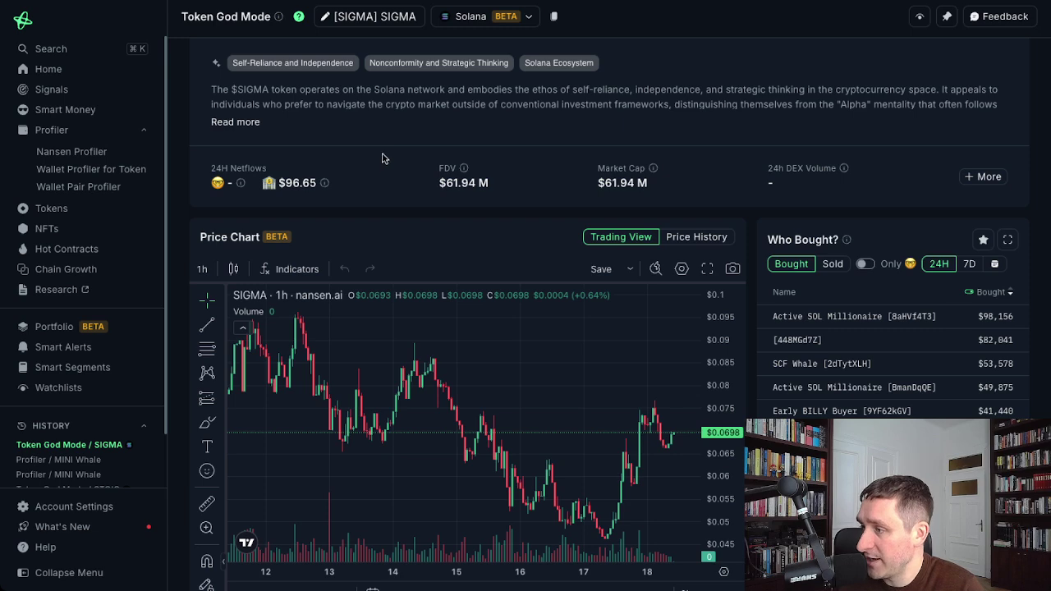
{"action": "scroll", "coordinate": [416, 212], "scroll_direction": "down", "scroll_amount": 2}
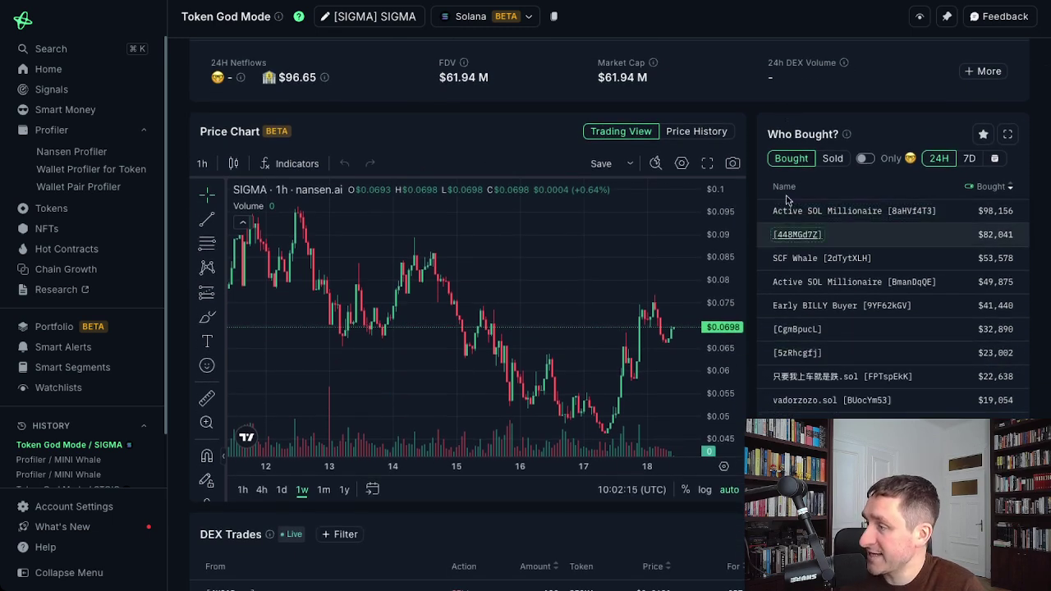
{"action": "scroll", "coordinate": [673, 410], "scroll_direction": "down", "scroll_amount": 1}
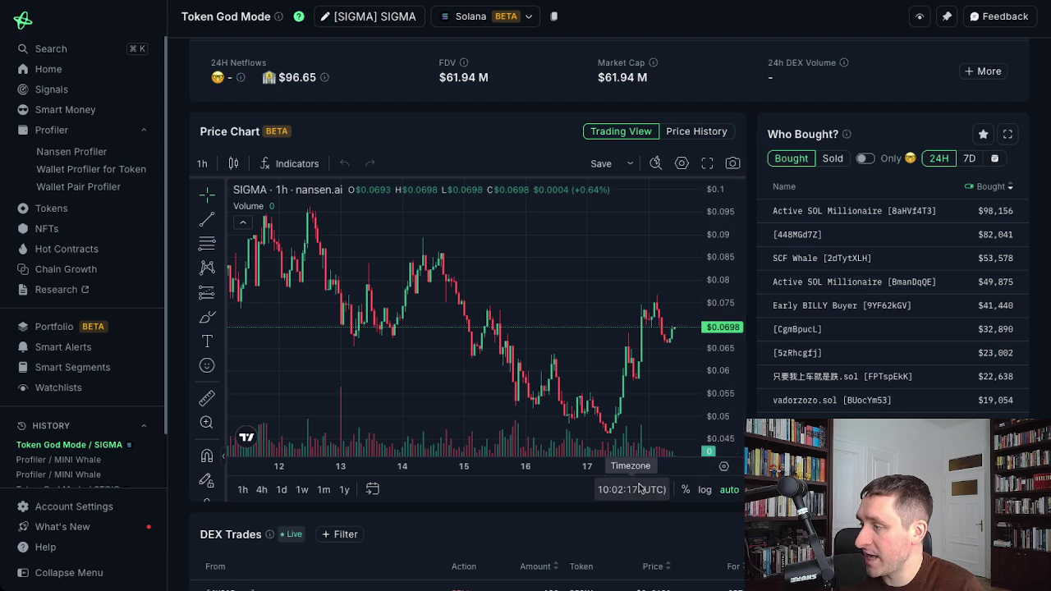
Show SIGMA's buyers over the last 7 days and open the wallet profile of the largest buyer.
{"action": "left_click", "coordinate": [968, 161]}
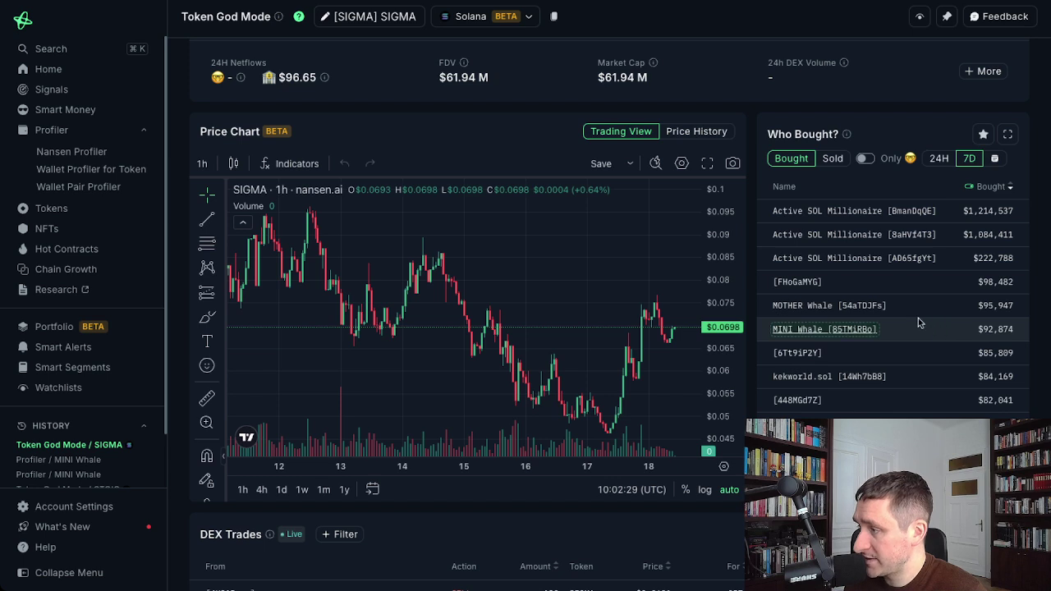
{"action": "left_click", "coordinate": [852, 212]}
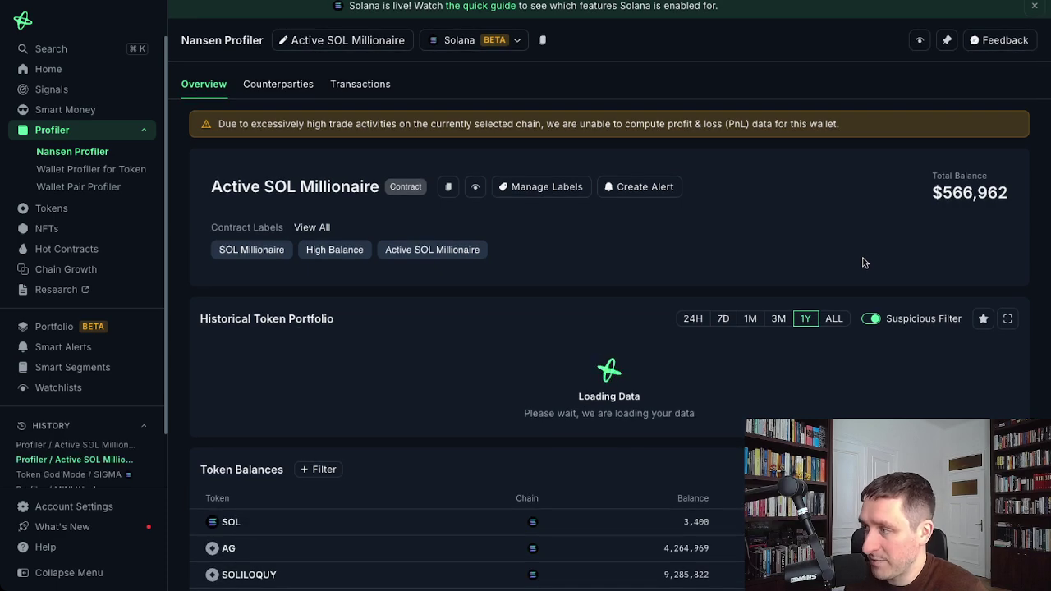
Inspect the wallet's historical token portfolio and set its time range to 1M.
{"action": "scroll", "coordinate": [659, 270], "scroll_direction": "down", "scroll_amount": 3}
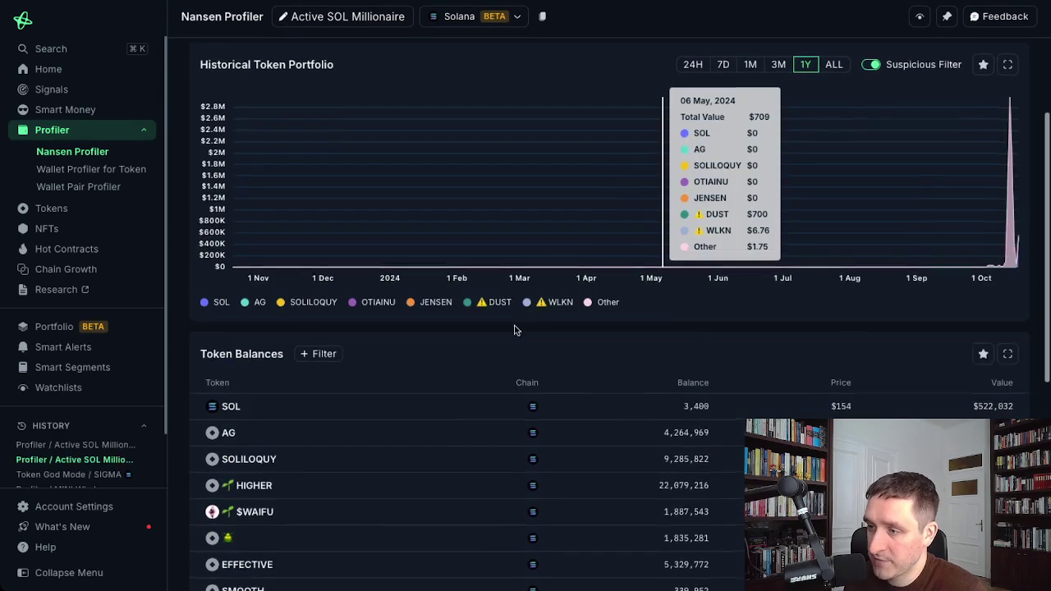
{"action": "mouse_move", "coordinate": [908, 246]}
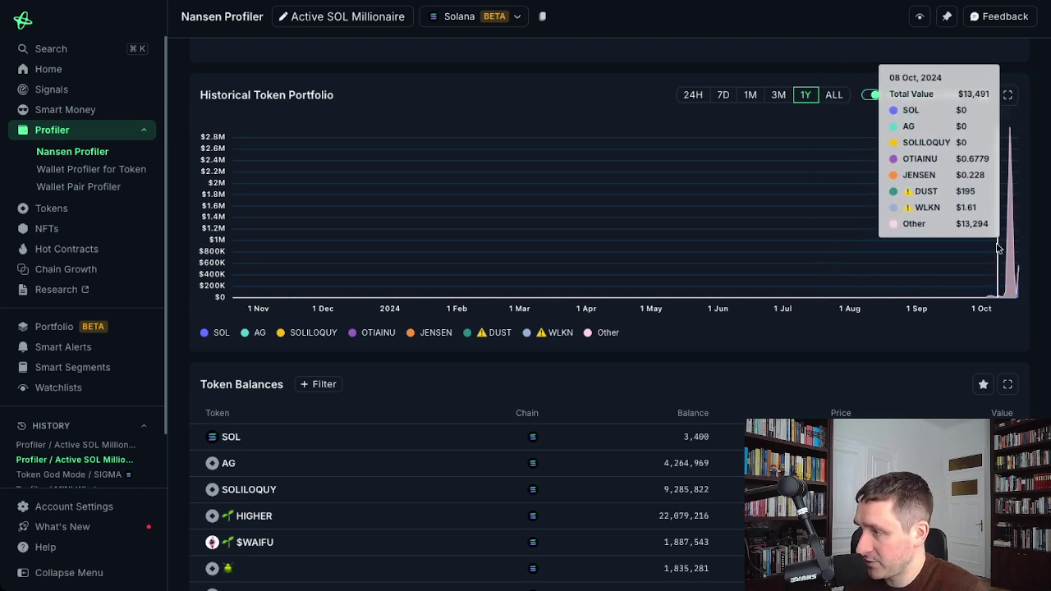
{"action": "left_click", "coordinate": [749, 94]}
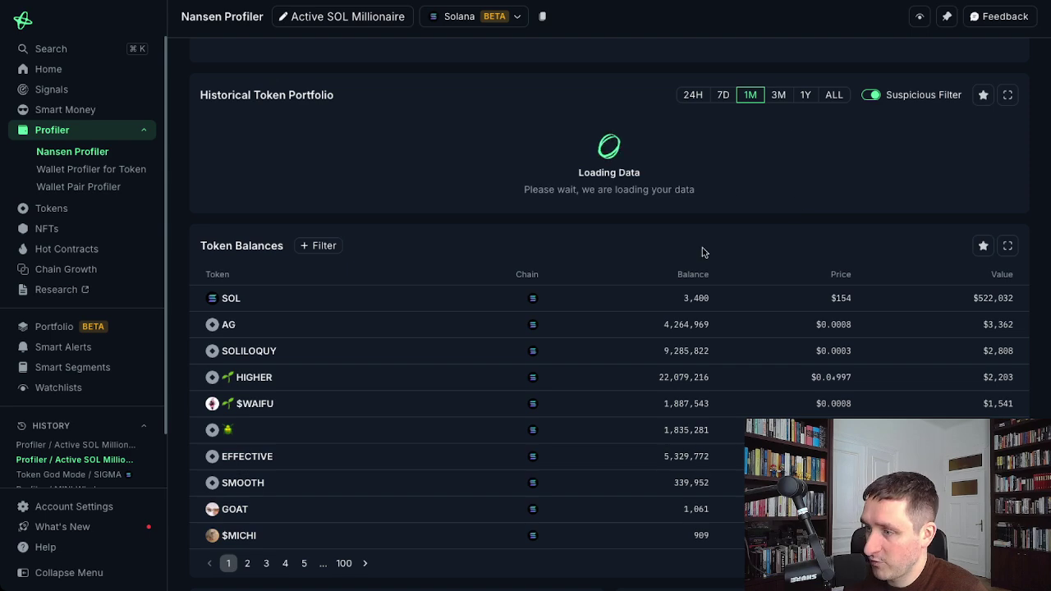
Examine the Active SOL Millionaire wallet's one-month portfolio history, token balances and related wallets.
{"action": "scroll", "coordinate": [636, 263], "scroll_direction": "down", "scroll_amount": 2}
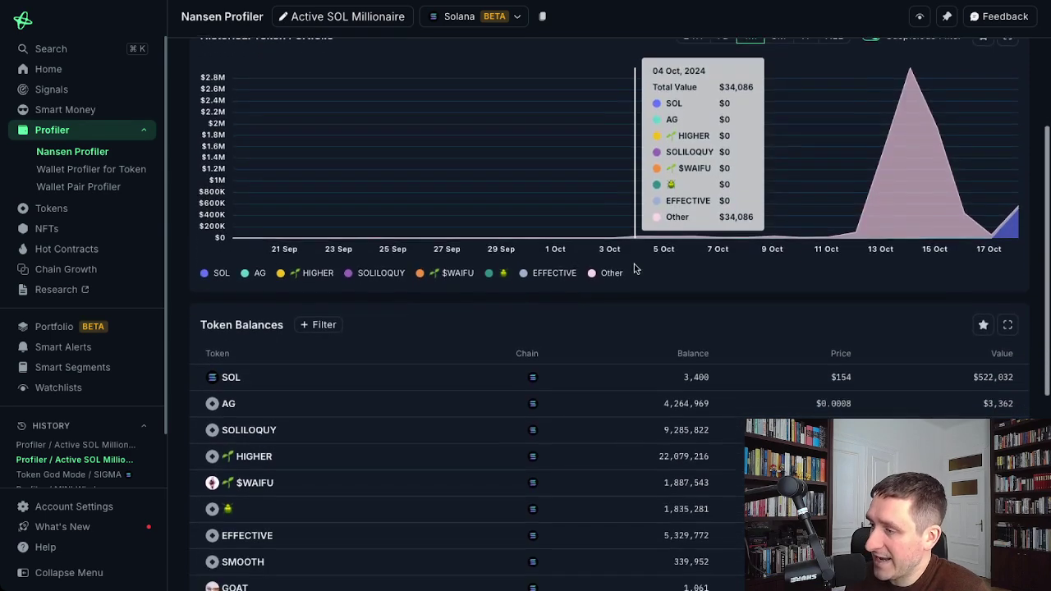
{"action": "scroll", "coordinate": [633, 265], "scroll_direction": "up", "scroll_amount": 4}
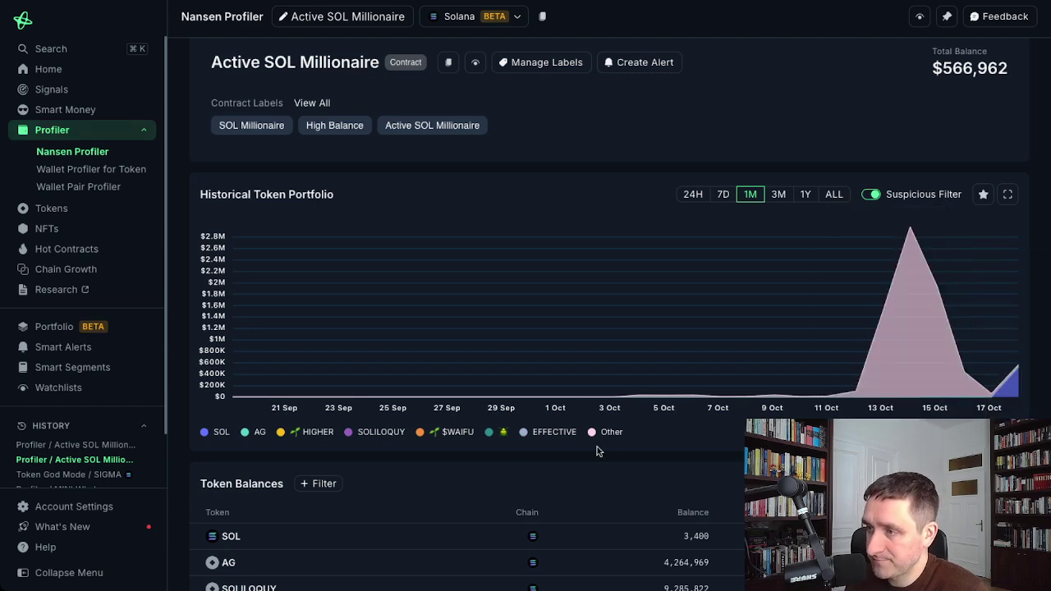
{"action": "scroll", "coordinate": [601, 446], "scroll_direction": "down", "scroll_amount": 5}
{"action": "scroll", "coordinate": [607, 423], "scroll_direction": "down", "scroll_amount": 1}
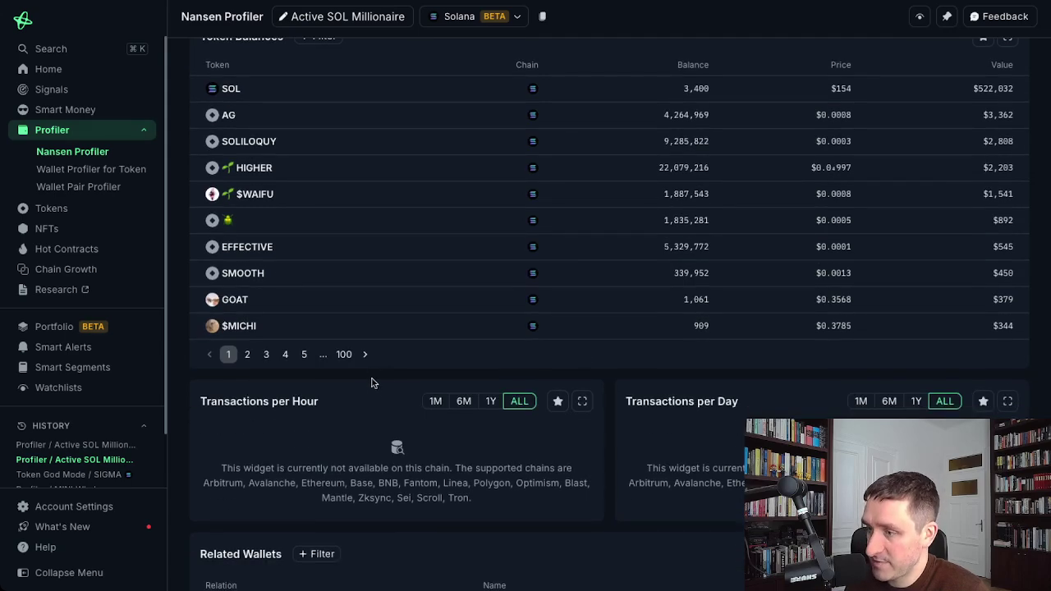
{"action": "scroll", "coordinate": [545, 321], "scroll_direction": "up", "scroll_amount": 2}
{"action": "scroll", "coordinate": [662, 449], "scroll_direction": "down", "scroll_amount": 1}
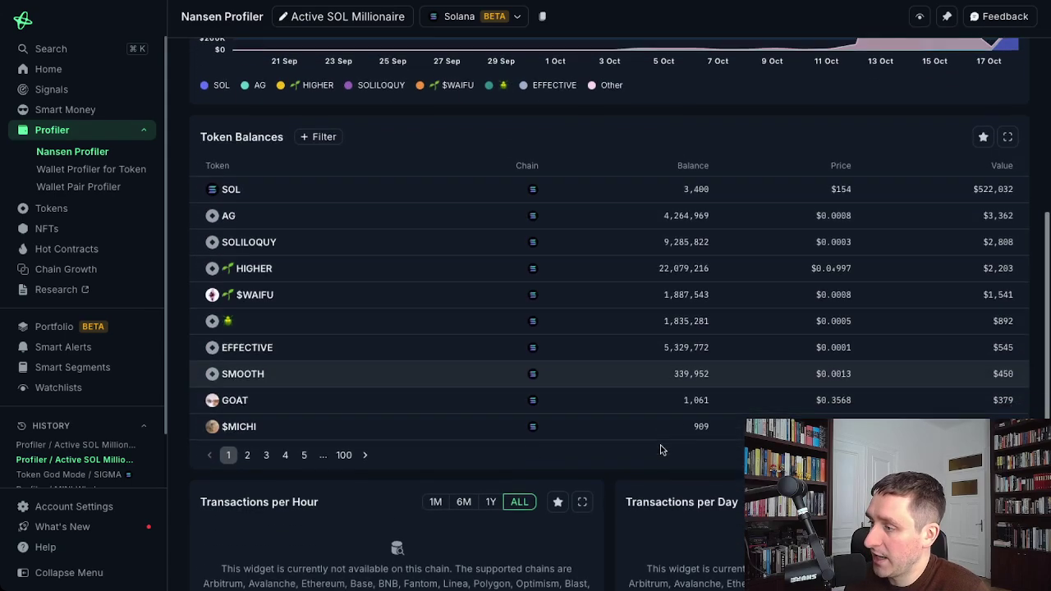
{"action": "scroll", "coordinate": [661, 449], "scroll_direction": "down", "scroll_amount": 3}
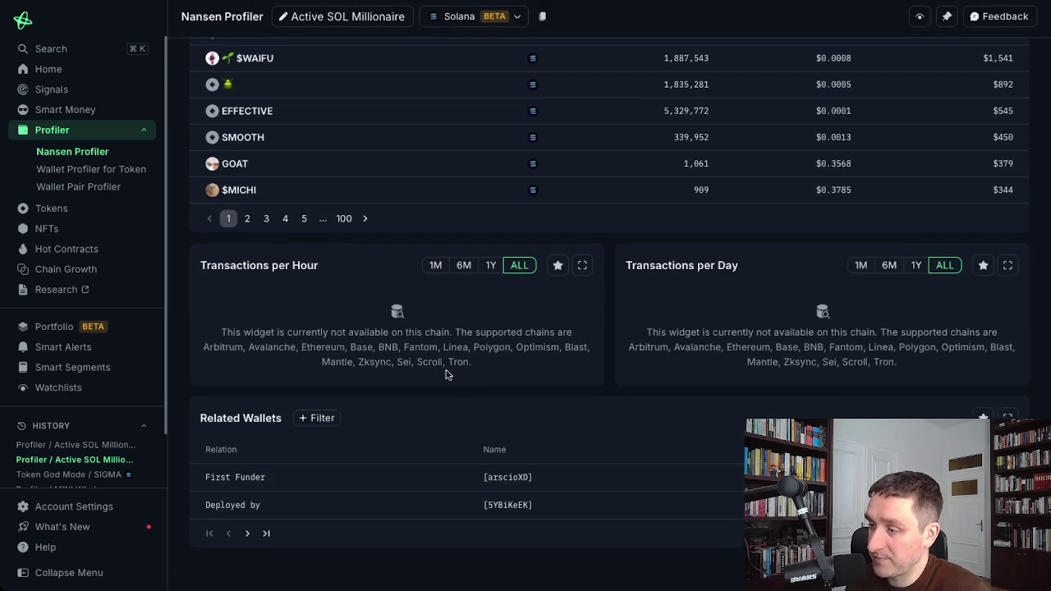
{"action": "scroll", "coordinate": [452, 368], "scroll_direction": "up", "scroll_amount": 10}
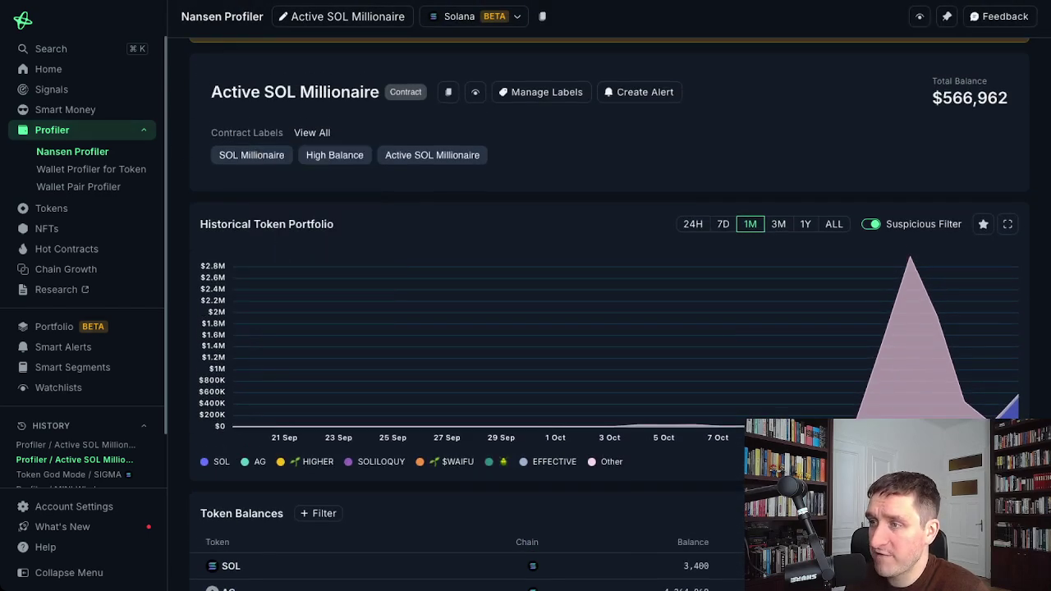
{"action": "scroll", "coordinate": [205, 47], "scroll_direction": "down", "scroll_amount": 2}
Return to the SIGMA token page, show its 7-day buyers and open the MINI Whale wallet's profile.
{"action": "key", "text": "alt+Left"}
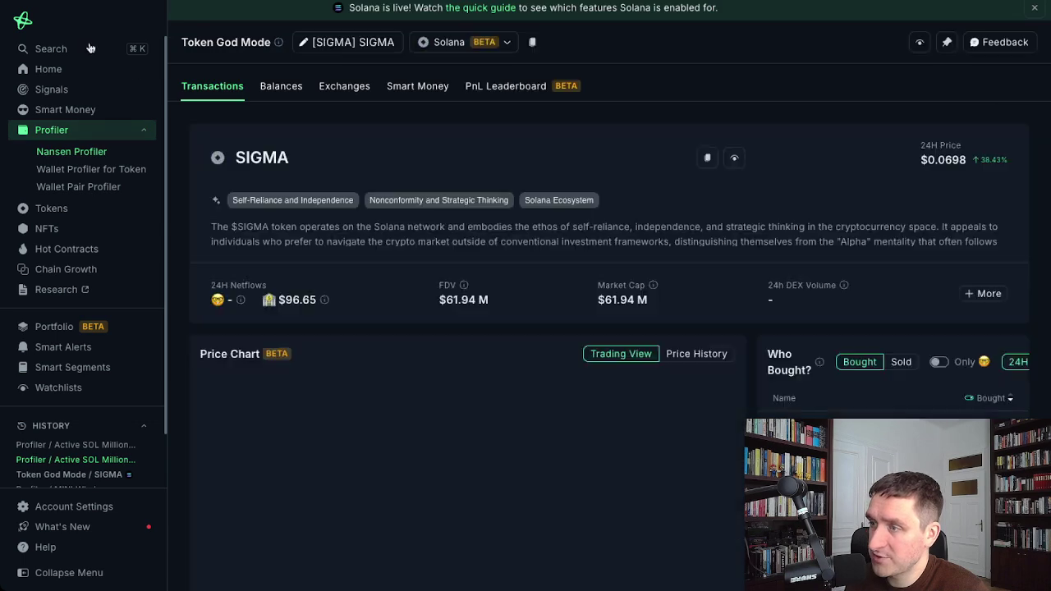
{"action": "scroll", "coordinate": [540, 197], "scroll_direction": "down", "scroll_amount": 2}
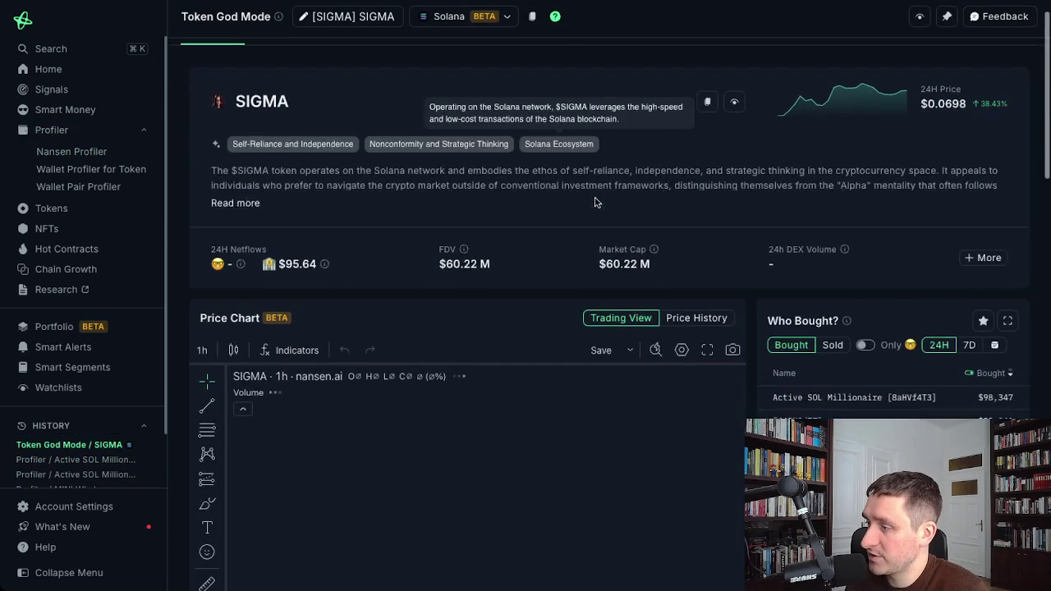
{"action": "left_click", "coordinate": [969, 256]}
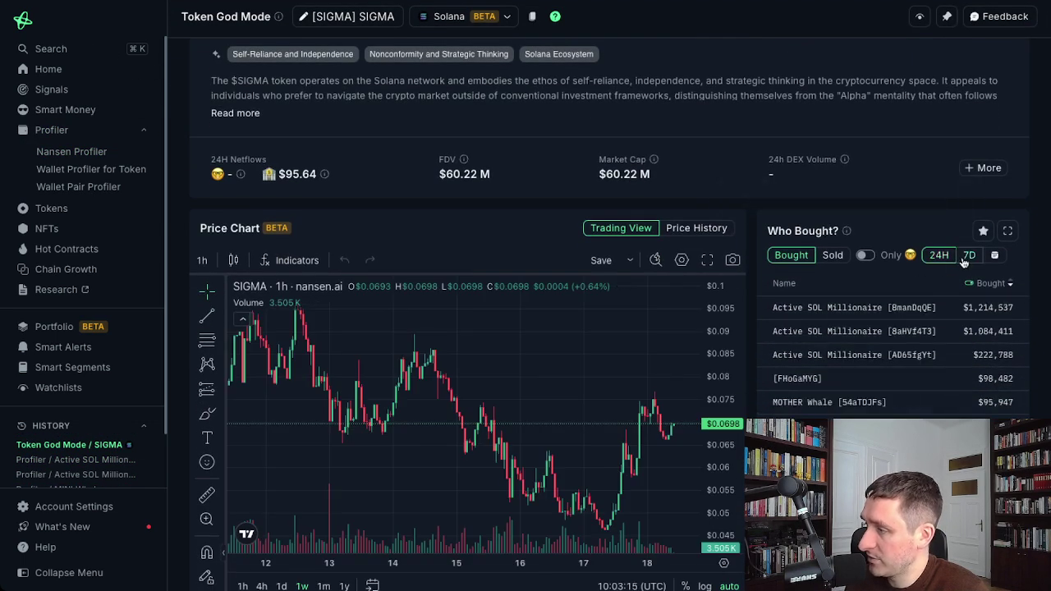
{"action": "left_click", "coordinate": [821, 403]}
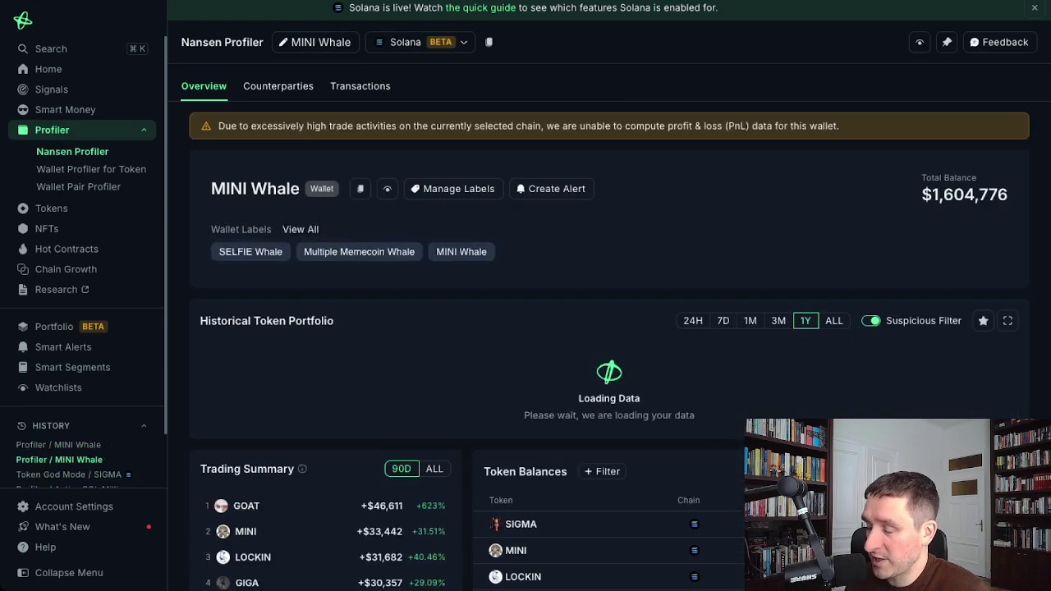
Review the MINI Whale wallet's portfolio history, 90-day trading summary and token balances.
{"action": "scroll", "coordinate": [837, 254], "scroll_direction": "down", "scroll_amount": 1}
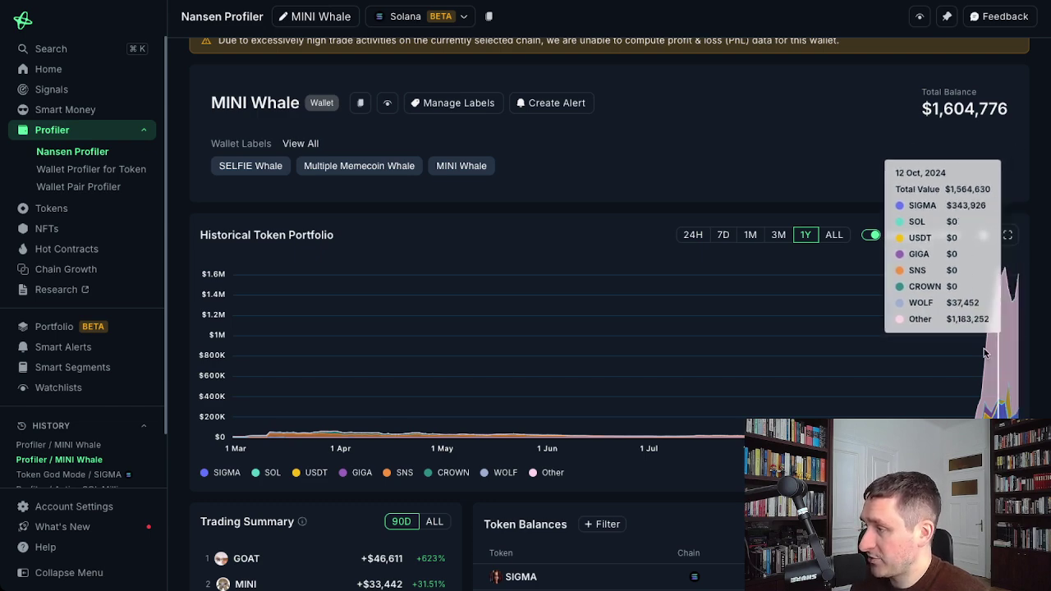
{"action": "scroll", "coordinate": [425, 504], "scroll_direction": "down", "scroll_amount": 3}
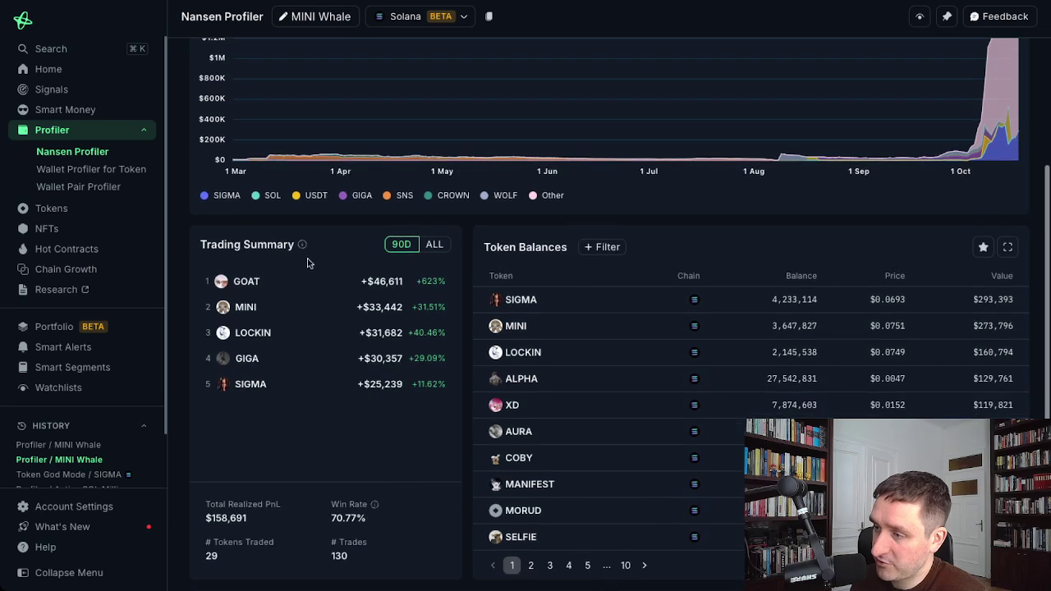
{"action": "scroll", "coordinate": [375, 439], "scroll_direction": "down", "scroll_amount": 1}
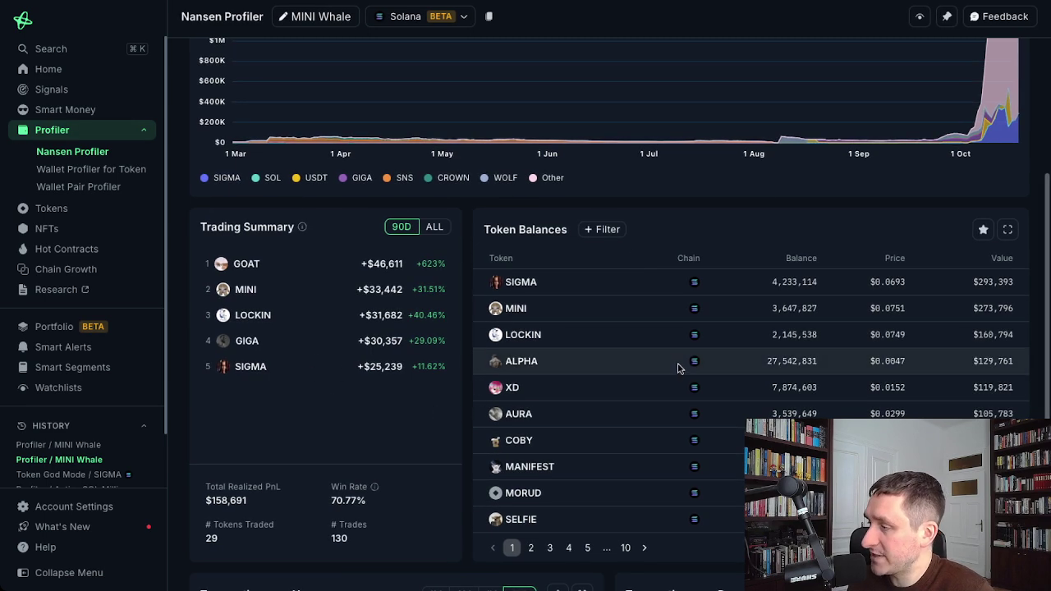
{"action": "scroll", "coordinate": [686, 361], "scroll_direction": "down", "scroll_amount": 1}
{"action": "scroll", "coordinate": [435, 361], "scroll_direction": "up", "scroll_amount": 5}
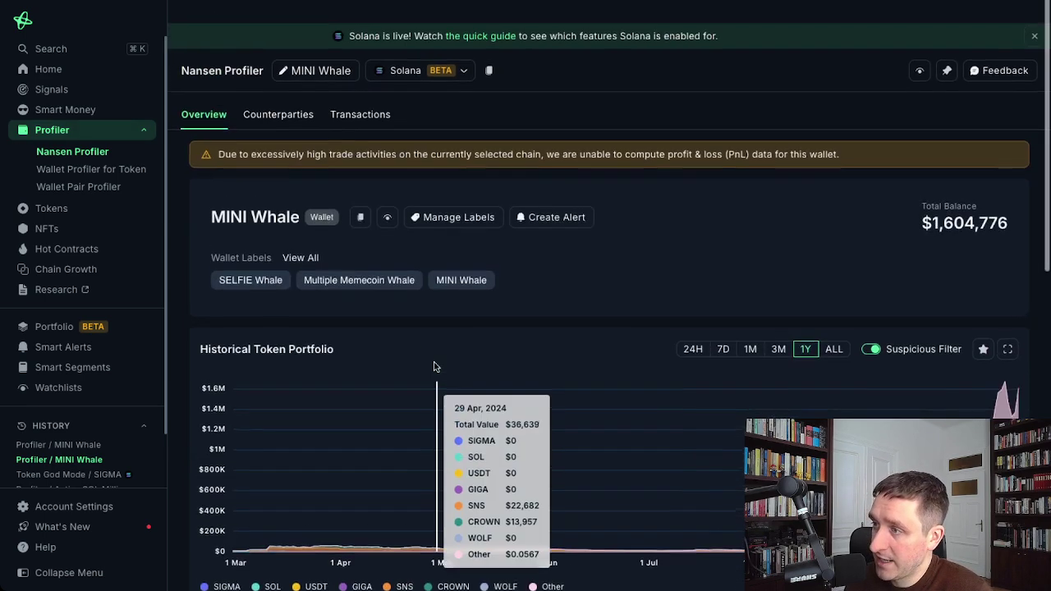
Open the MINI Whale wallet's counterparties and review the exchanges and addresses it has traded with.
{"action": "left_click", "coordinate": [302, 89]}
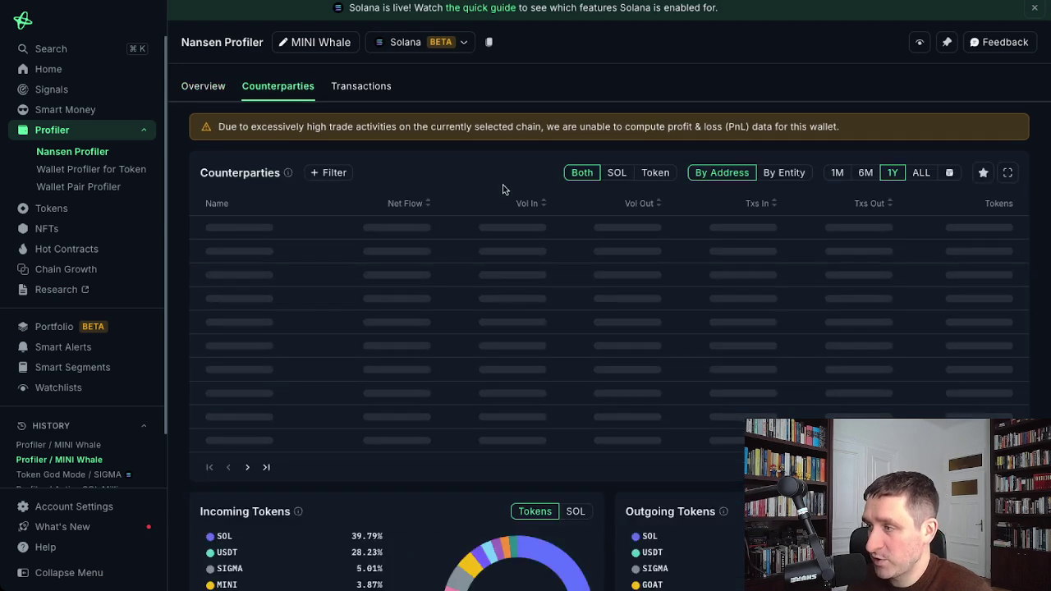
{"action": "scroll", "coordinate": [480, 179], "scroll_direction": "down", "scroll_amount": 1}
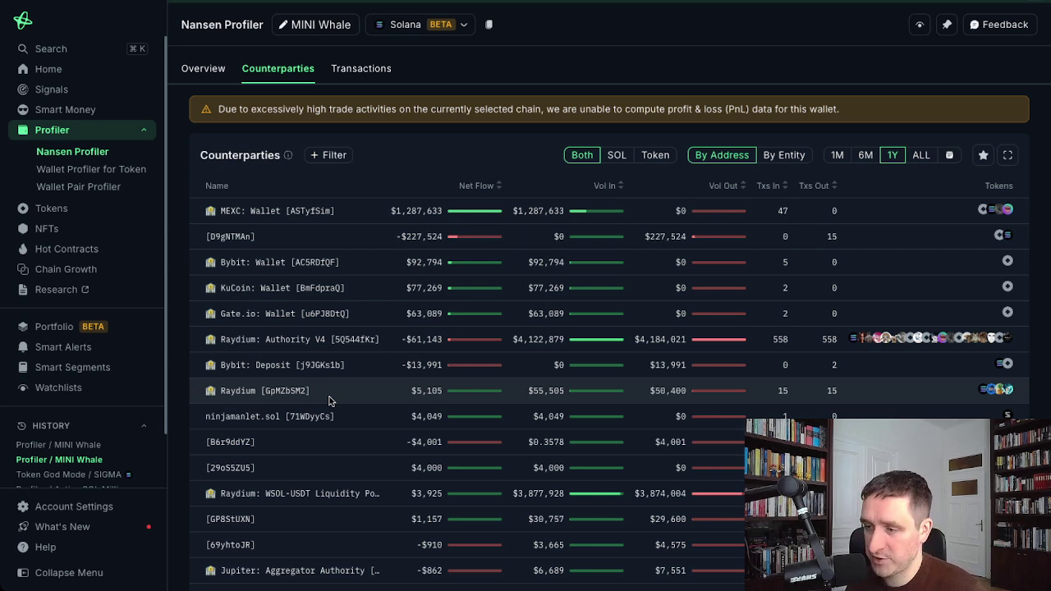
{"action": "scroll", "coordinate": [481, 392], "scroll_direction": "down", "scroll_amount": 1}
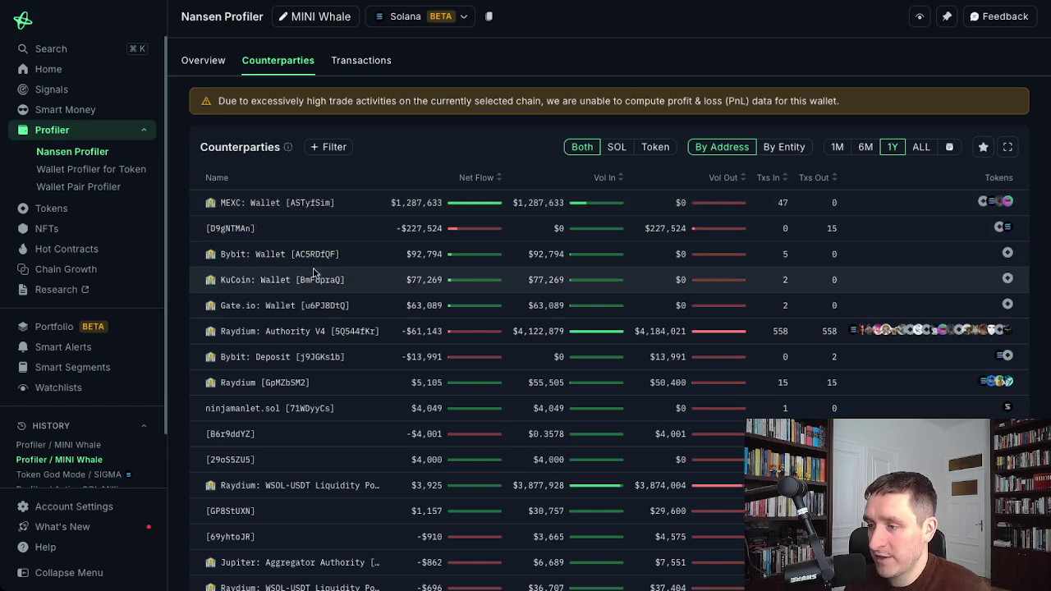
{"action": "scroll", "coordinate": [354, 298], "scroll_direction": "down", "scroll_amount": 1}
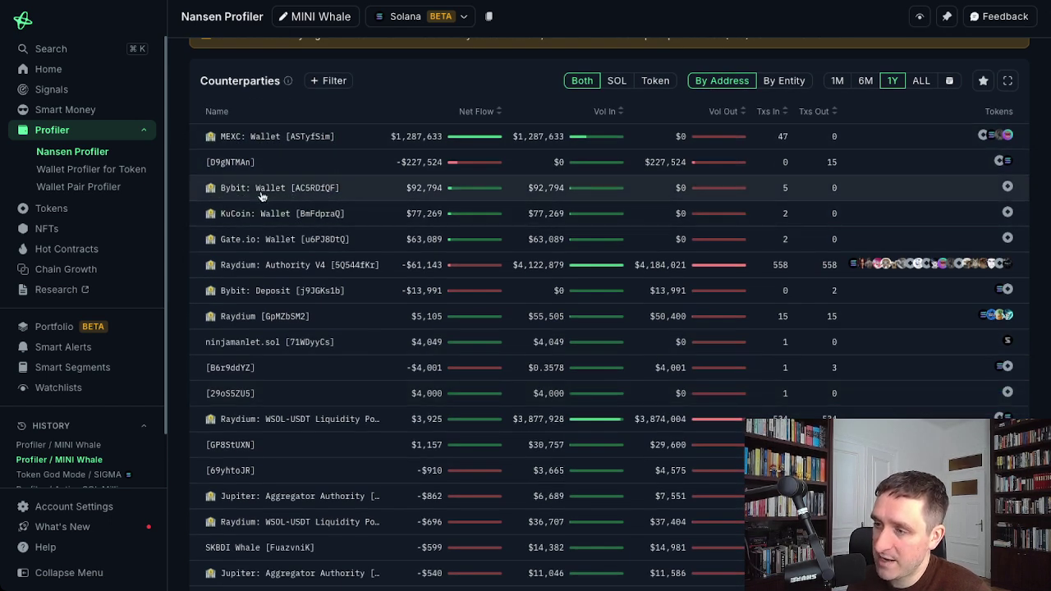
{"action": "scroll", "coordinate": [603, 321], "scroll_direction": "down", "scroll_amount": 2}
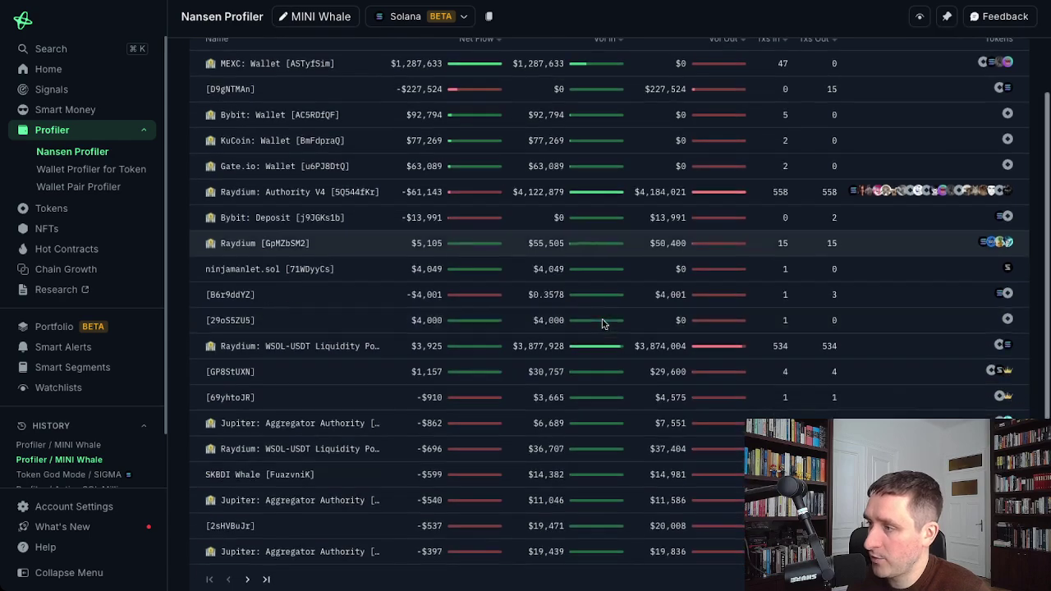
Find the SKBDI Whale among the MINI Whale wallet's counterparties and open its profile.
{"action": "scroll", "coordinate": [586, 305], "scroll_direction": "down", "scroll_amount": 3}
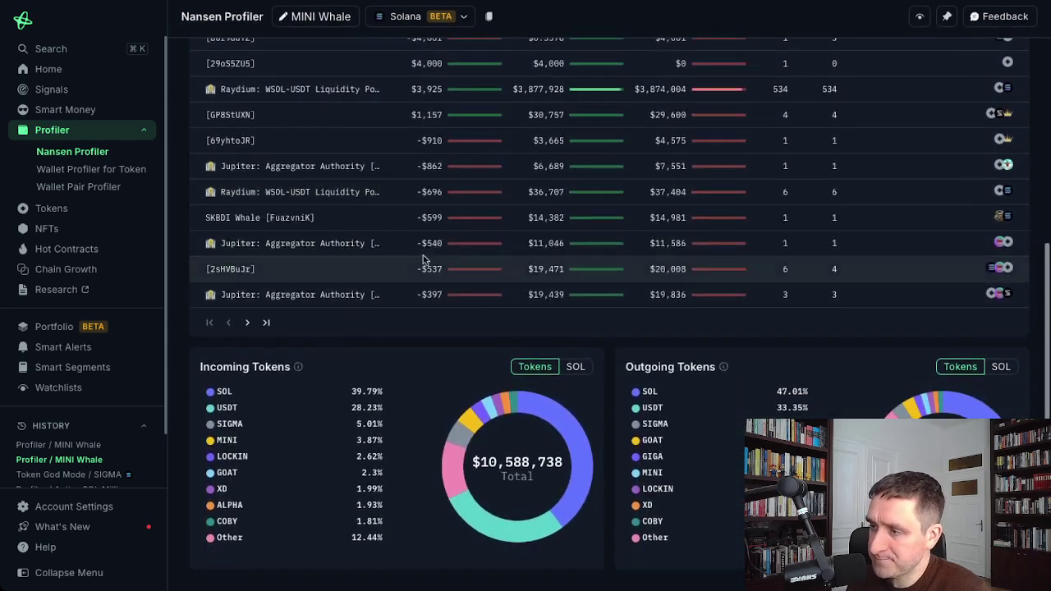
{"action": "scroll", "coordinate": [509, 238], "scroll_direction": "up", "scroll_amount": 2}
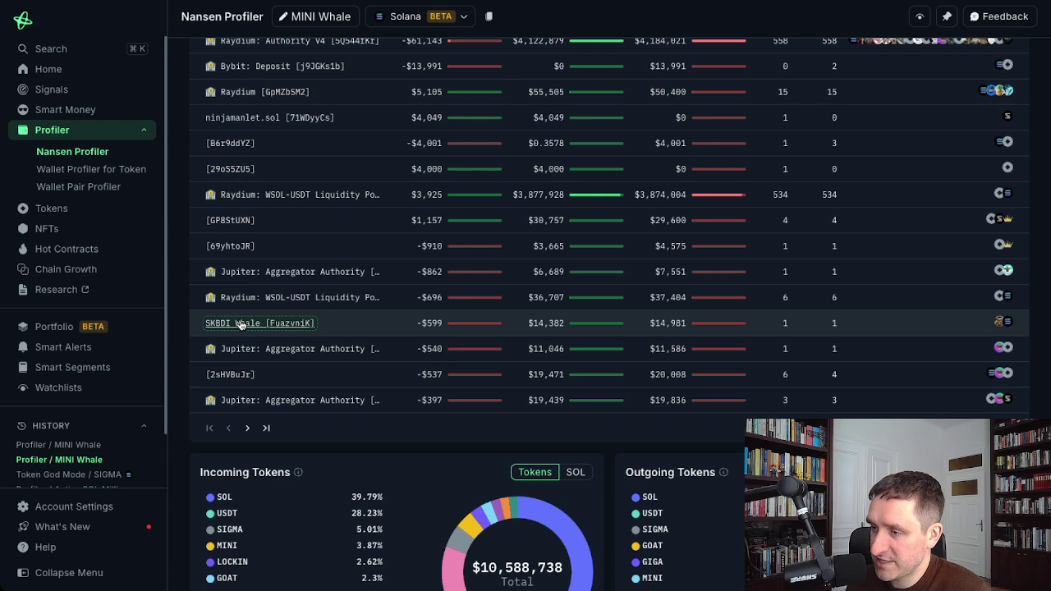
{"action": "left_click", "coordinate": [241, 325]}
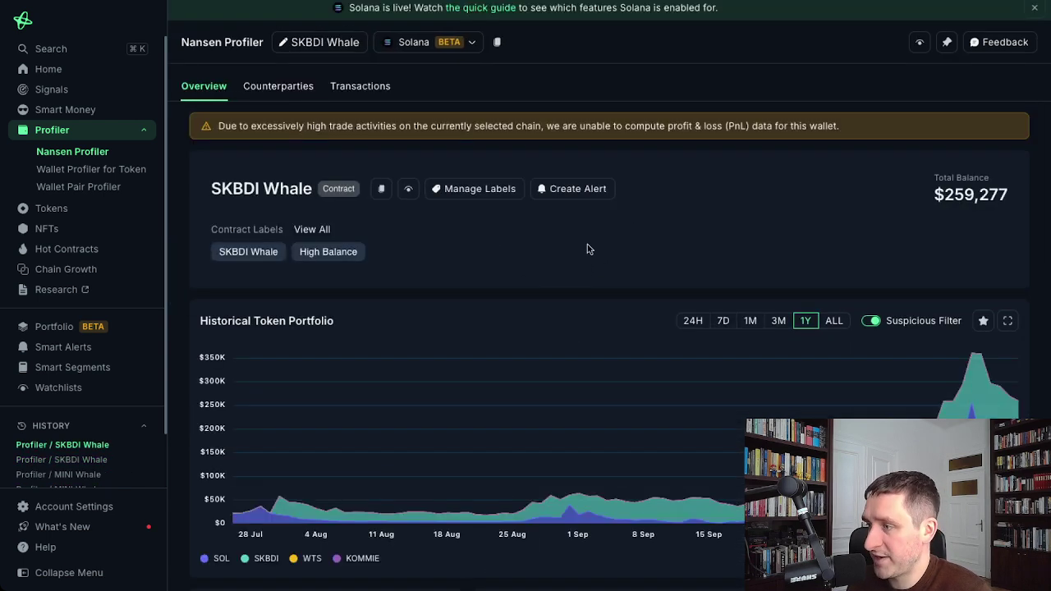
Review the SKBDI Whale's balance, labels and portfolio history, and open its transactions.
{"action": "scroll", "coordinate": [608, 329], "scroll_direction": "down", "scroll_amount": 1}
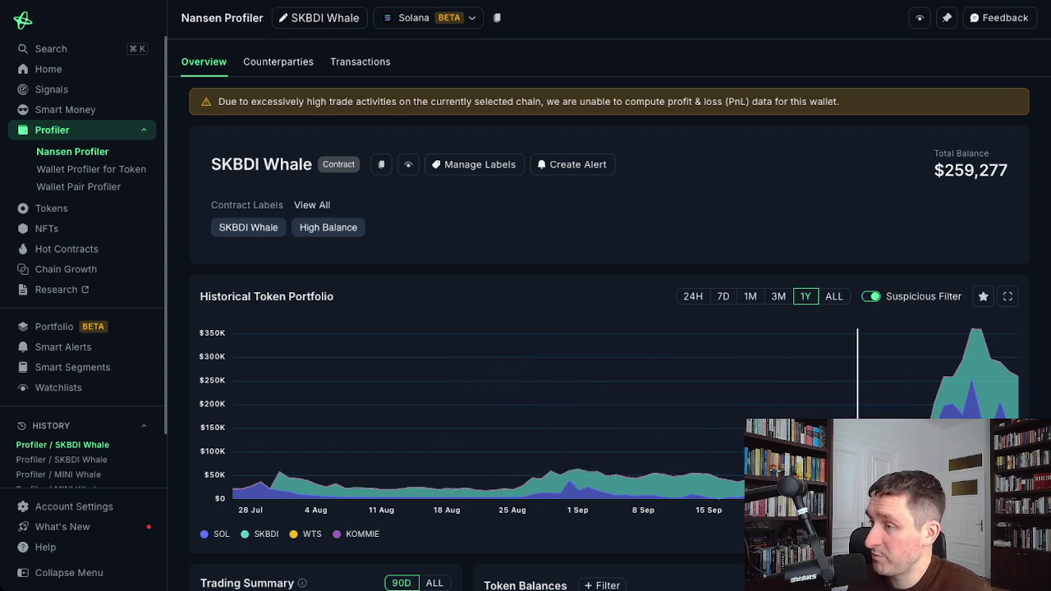
{"action": "scroll", "coordinate": [528, 217], "scroll_direction": "up", "scroll_amount": 1}
{"action": "scroll", "coordinate": [460, 201], "scroll_direction": "up", "scroll_amount": 1}
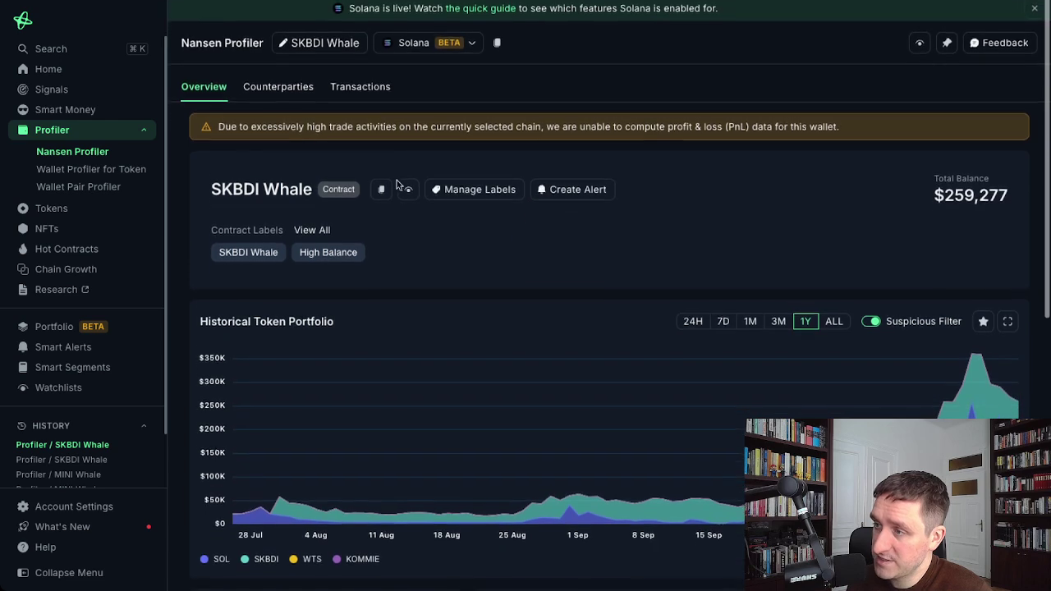
{"action": "left_click", "coordinate": [361, 86]}
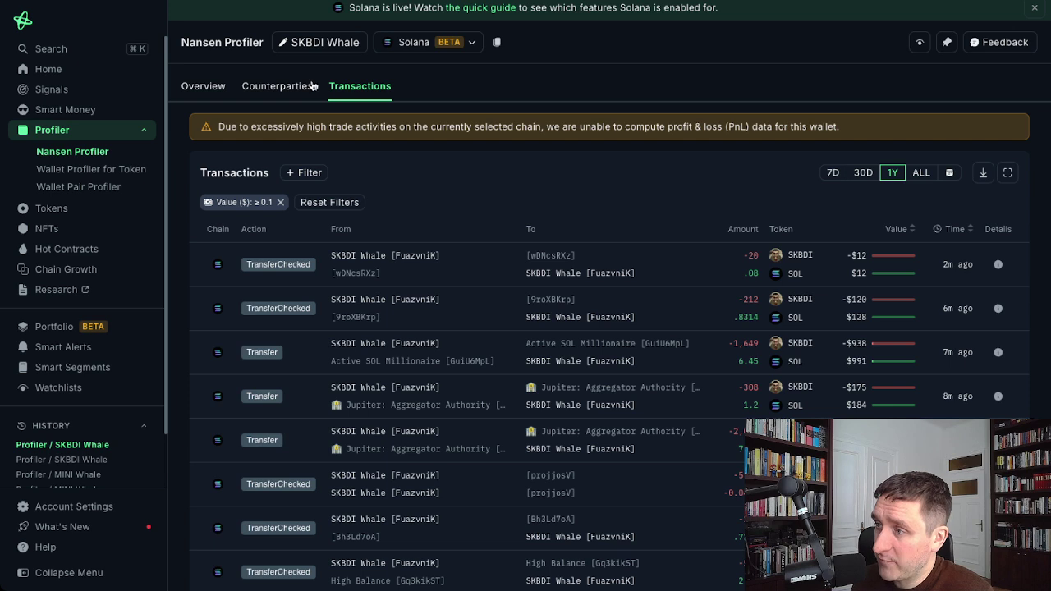
Open the Signals dashboard and check which chains its signals can be filtered by, keeping Solana selected.
{"action": "left_click", "coordinate": [49, 90]}
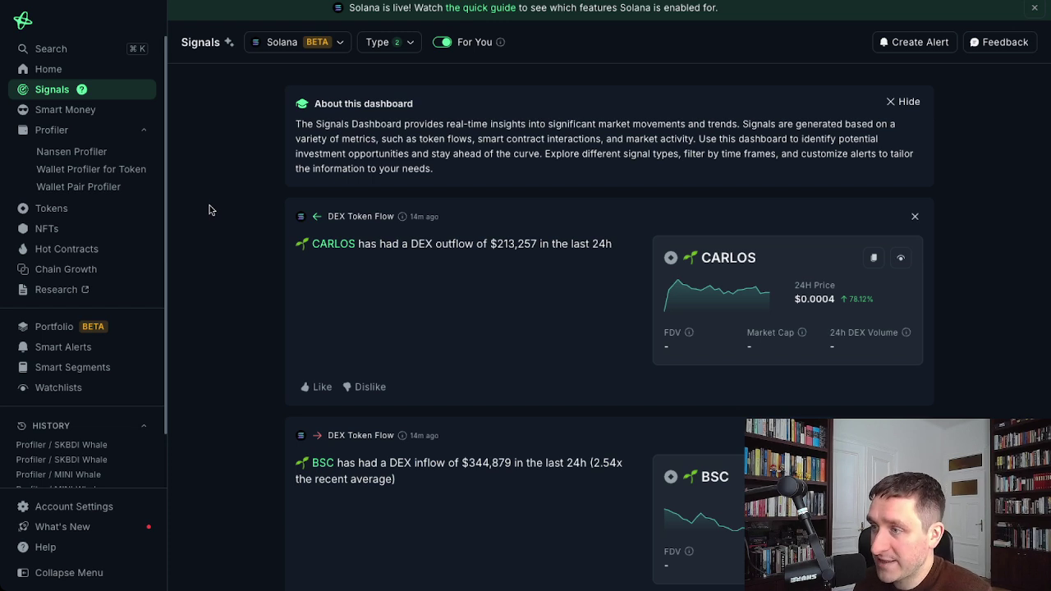
{"action": "scroll", "coordinate": [209, 210], "scroll_direction": "down", "scroll_amount": 1}
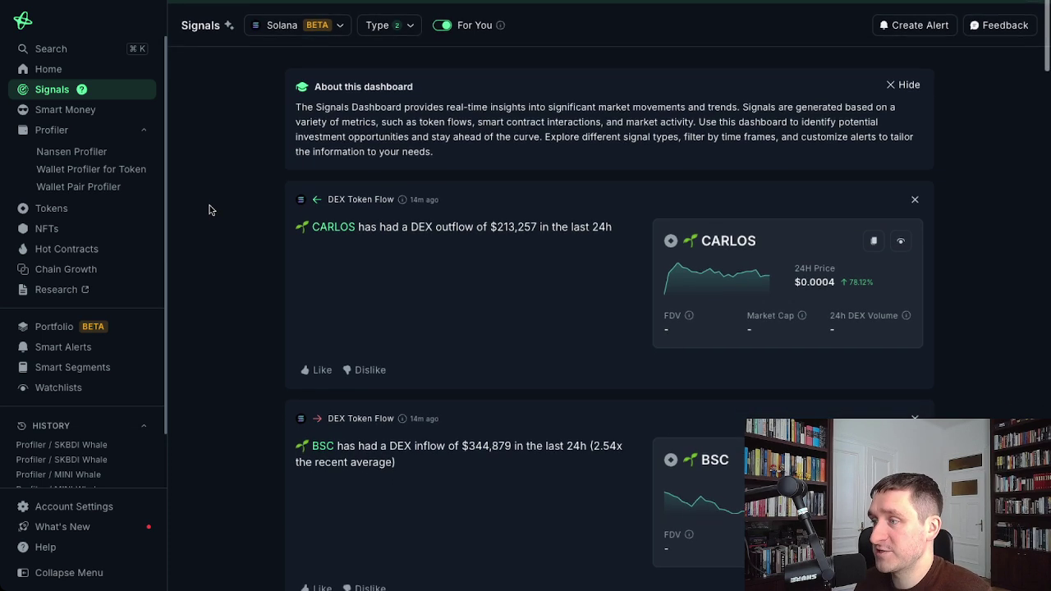
{"action": "scroll", "coordinate": [210, 208], "scroll_direction": "up", "scroll_amount": 1}
{"action": "left_click", "coordinate": [255, 42]}
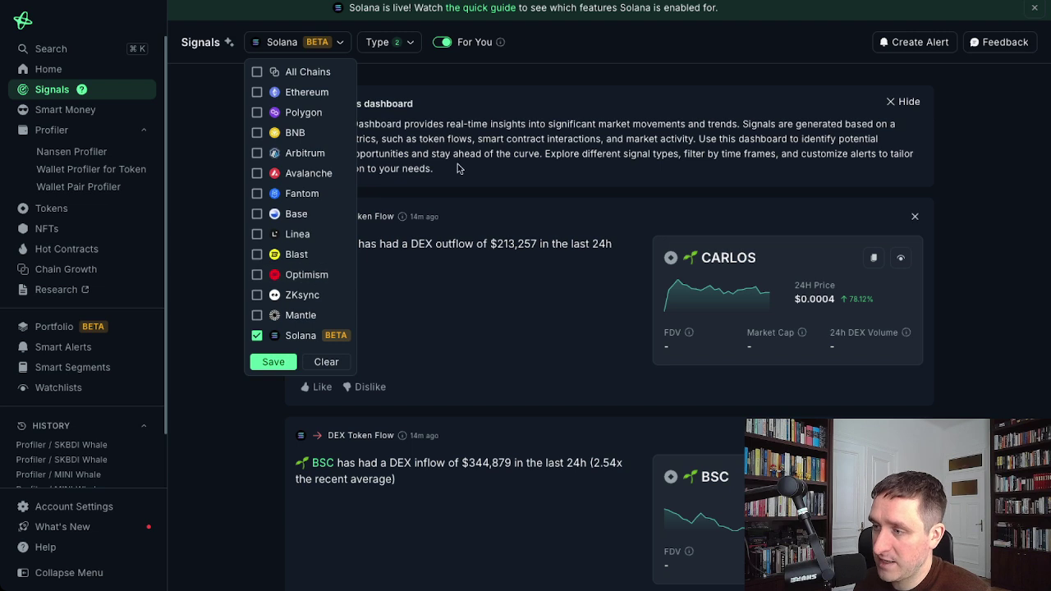
{"action": "left_click", "coordinate": [541, 191]}
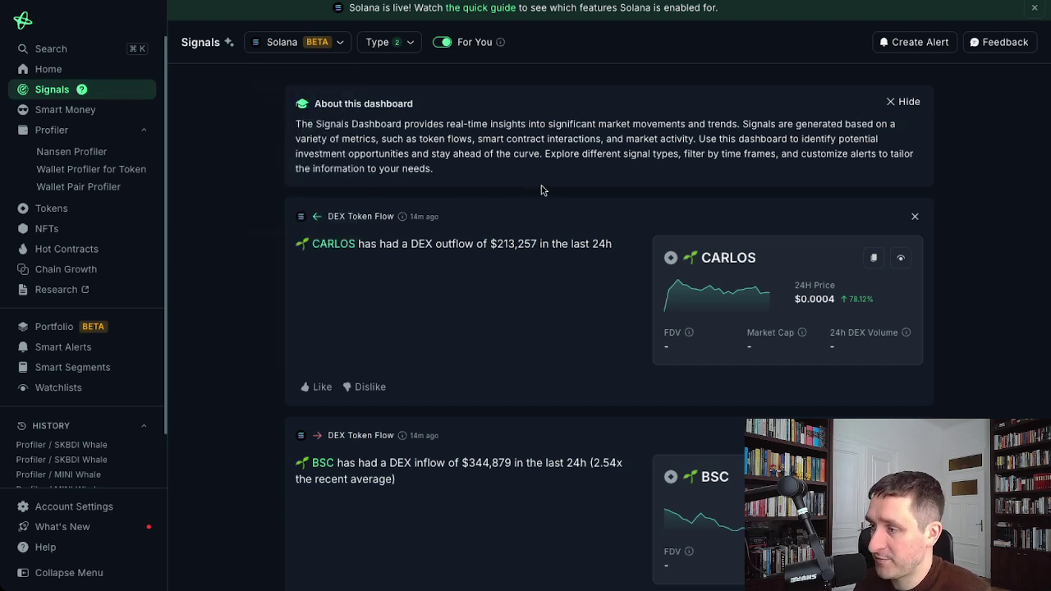
Browse the Solana signals, examining the DEX inflows and outflows and the 24-hour price changes of the listed tokens.
{"action": "scroll", "coordinate": [345, 154], "scroll_direction": "down", "scroll_amount": 1}
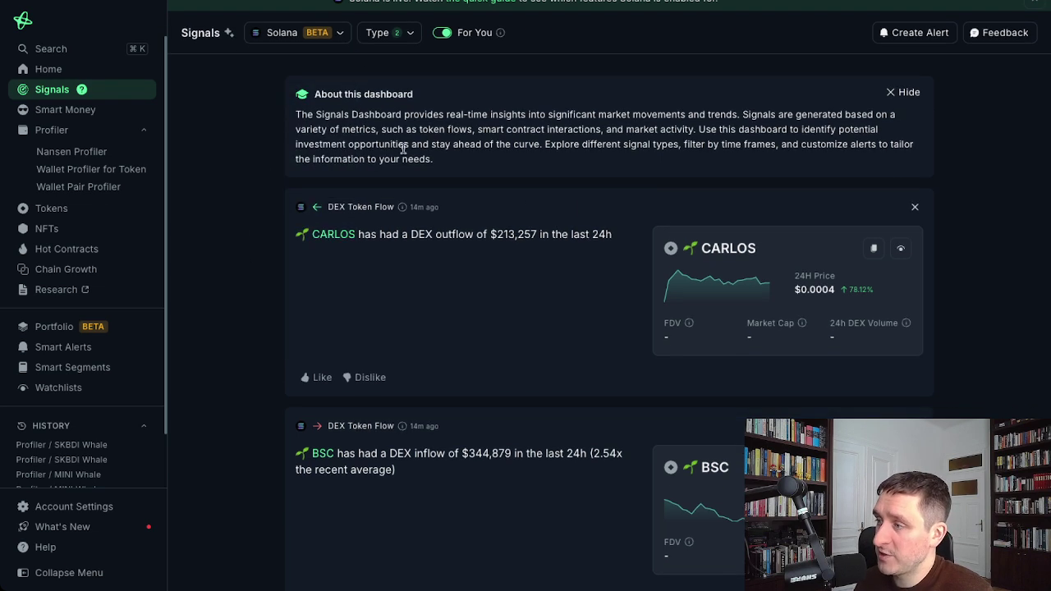
{"action": "scroll", "coordinate": [251, 240], "scroll_direction": "down", "scroll_amount": 1}
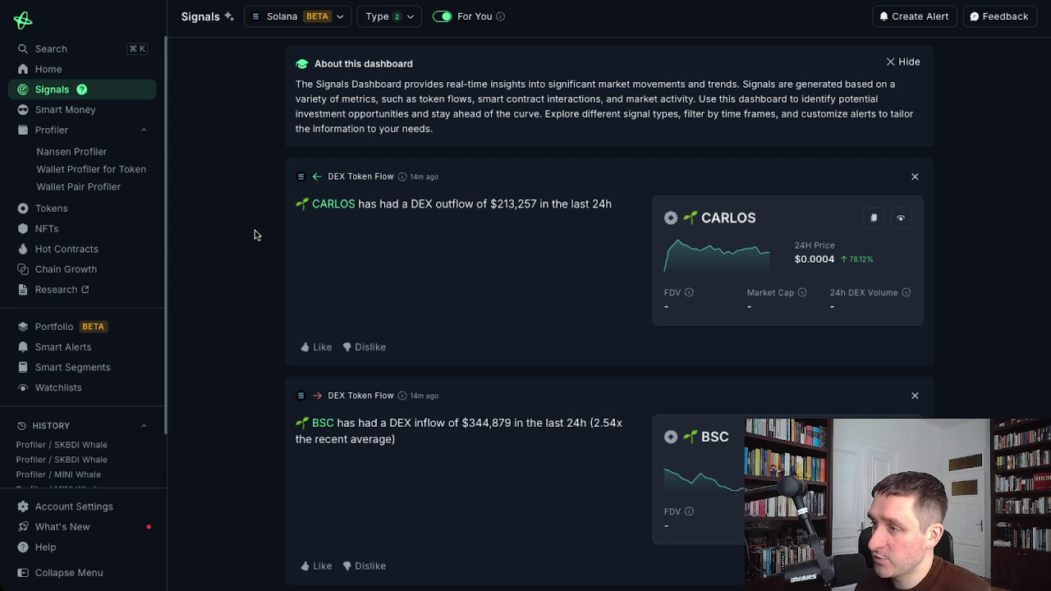
{"action": "scroll", "coordinate": [254, 235], "scroll_direction": "down", "scroll_amount": 1}
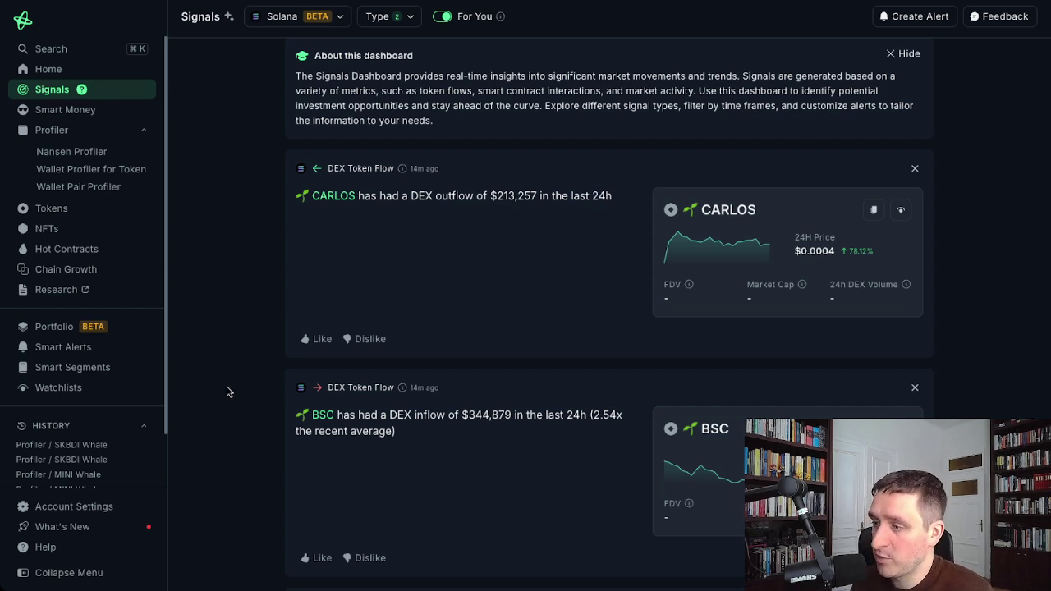
{"action": "scroll", "coordinate": [227, 391], "scroll_direction": "down", "scroll_amount": 5}
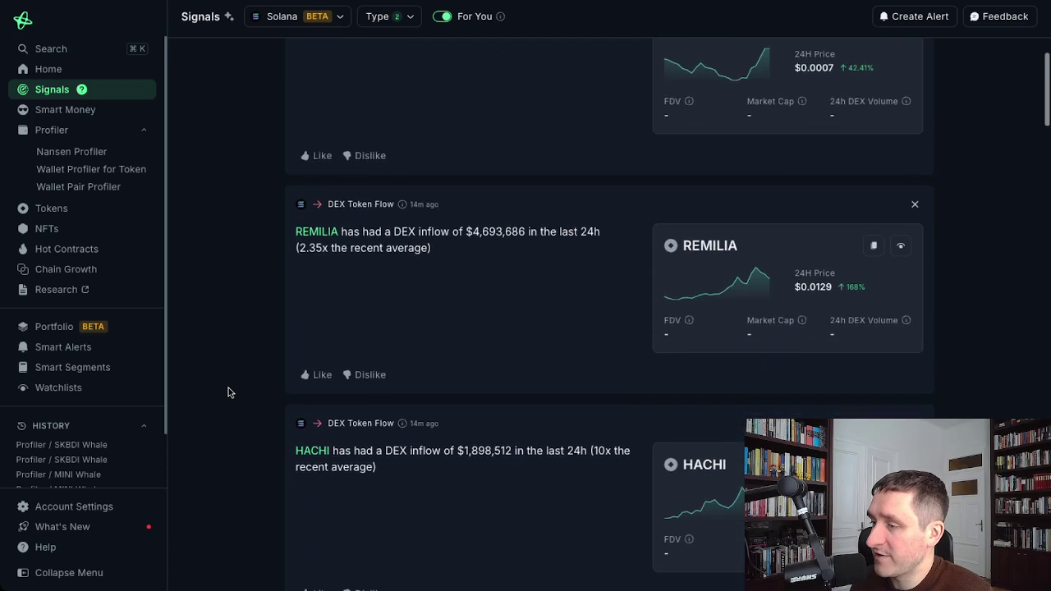
{"action": "scroll", "coordinate": [227, 391], "scroll_direction": "down", "scroll_amount": 3}
{"action": "scroll", "coordinate": [227, 391], "scroll_direction": "up", "scroll_amount": 1}
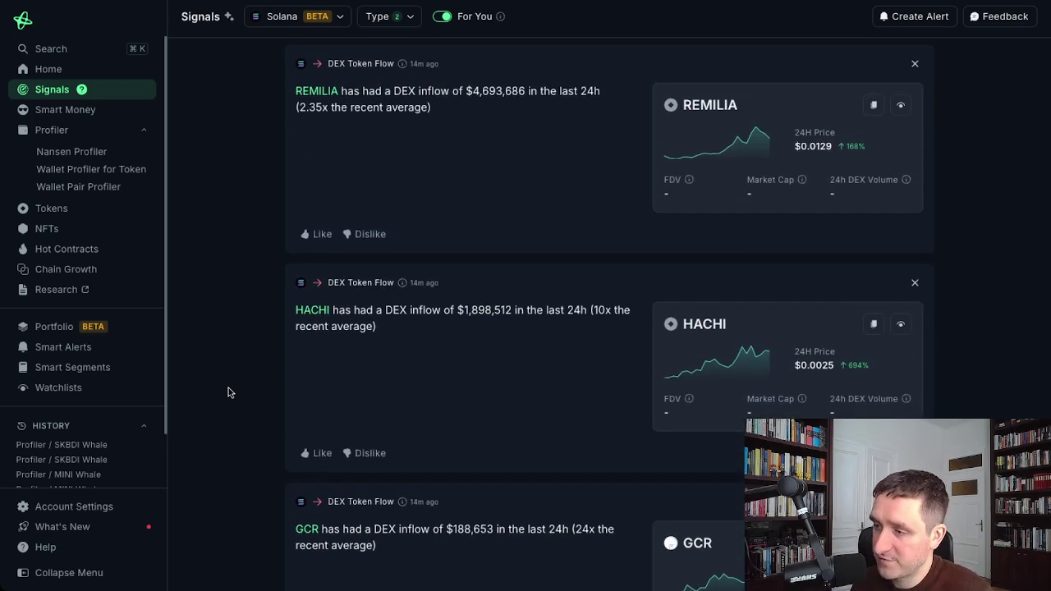
{"action": "scroll", "coordinate": [228, 391], "scroll_direction": "down", "scroll_amount": 1}
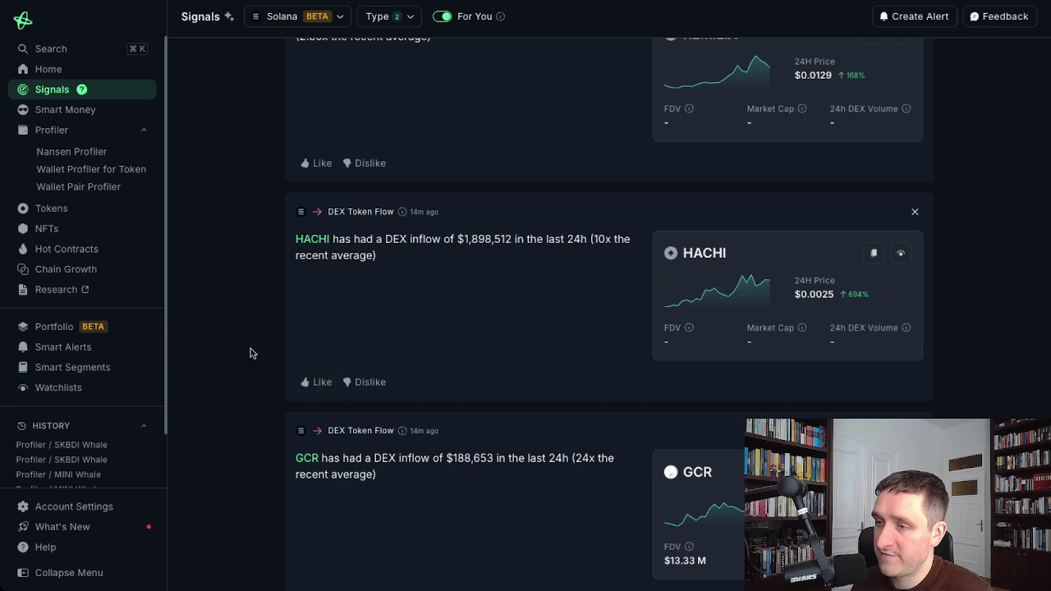
{"action": "scroll", "coordinate": [251, 353], "scroll_direction": "down", "scroll_amount": 1}
{"action": "scroll", "coordinate": [251, 353], "scroll_direction": "down", "scroll_amount": 3}
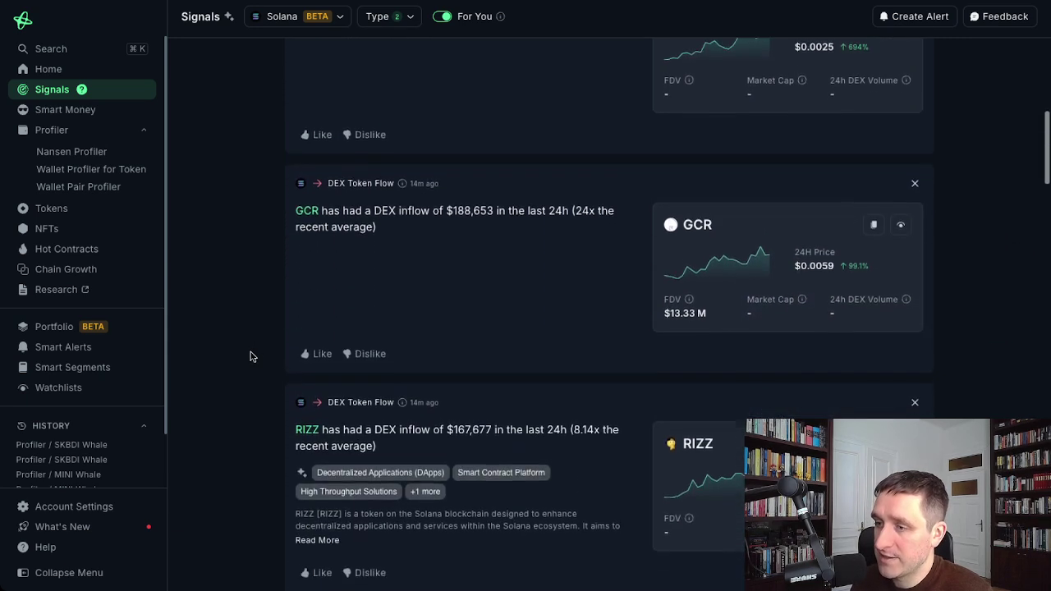
{"action": "scroll", "coordinate": [251, 355], "scroll_direction": "down", "scroll_amount": 1}
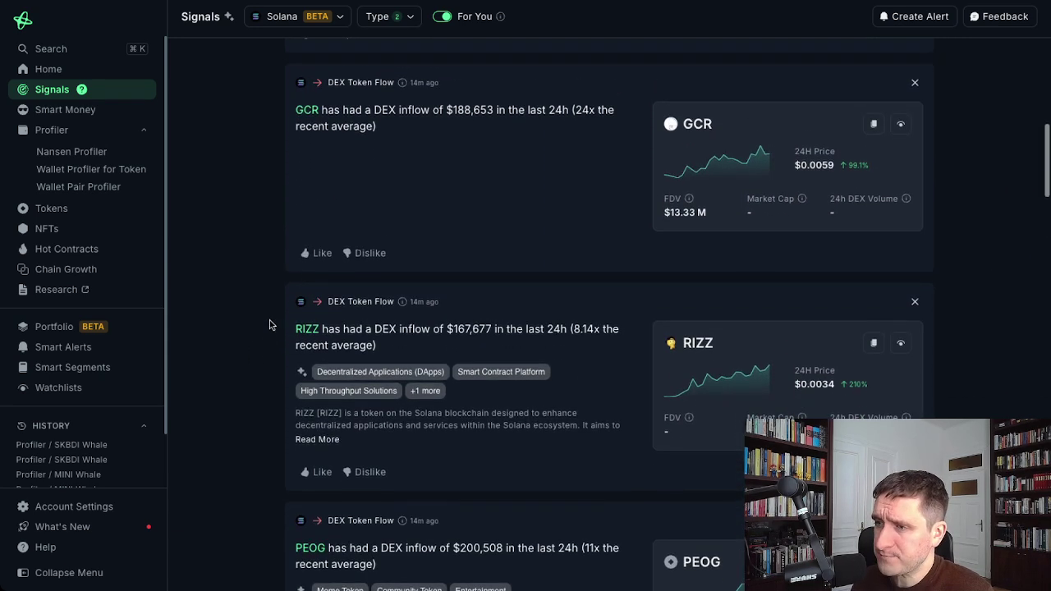
{"action": "scroll", "coordinate": [246, 295], "scroll_direction": "up", "scroll_amount": 4}
Return to the home page, search for "lockin" and open the LOCK IN token on Solana.
{"action": "left_click", "coordinate": [48, 68]}
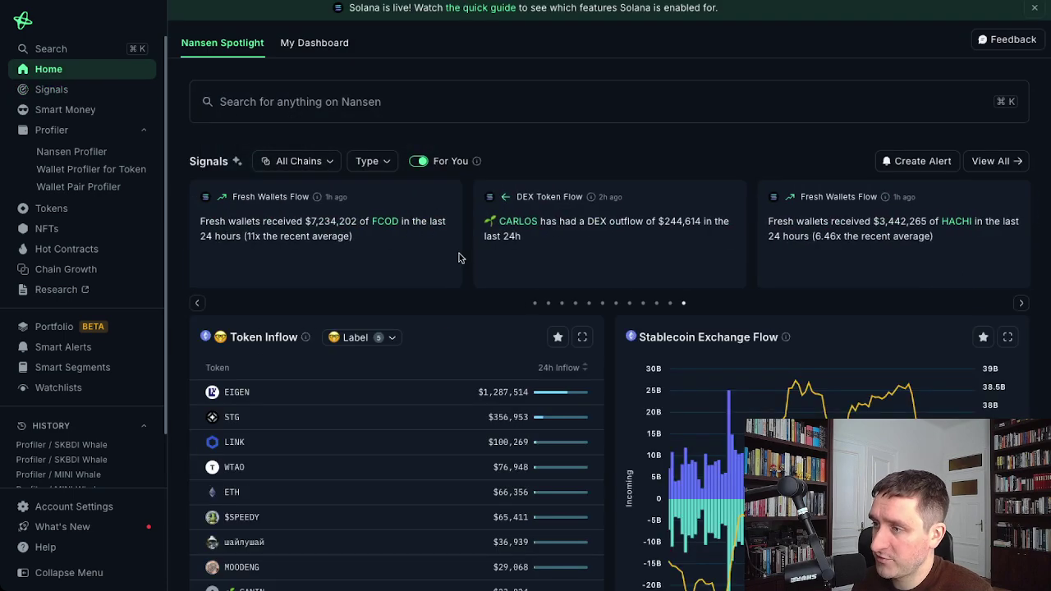
{"action": "left_click", "coordinate": [356, 103]}
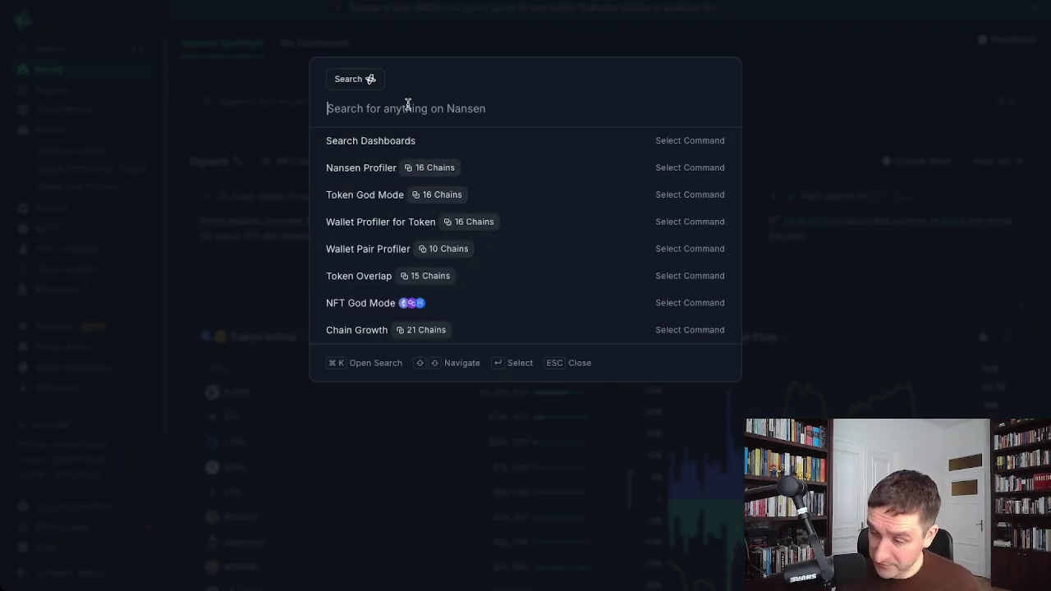
{"action": "type", "text": "lockin"}
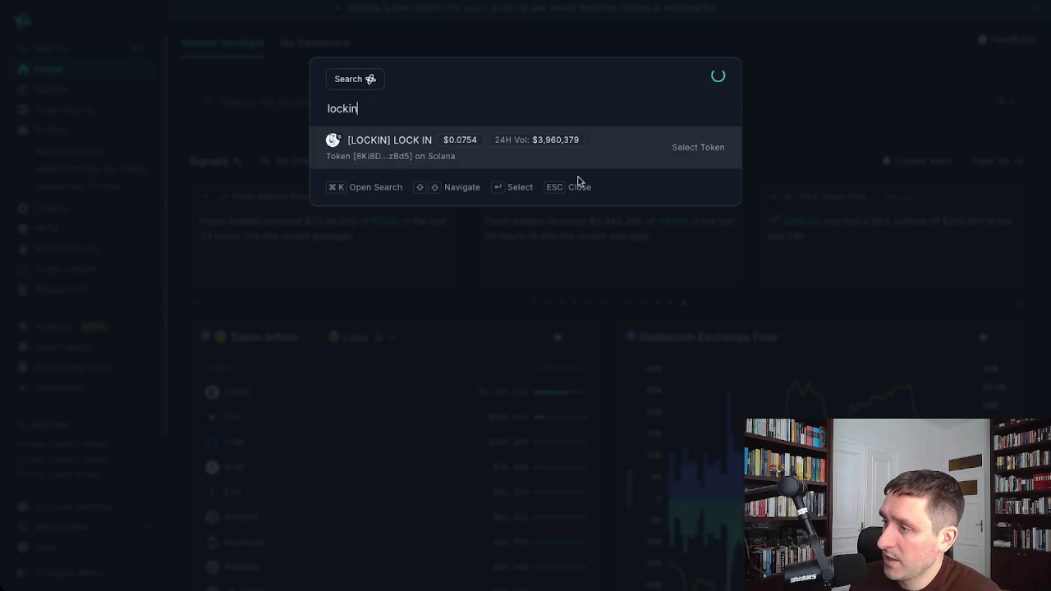
{"action": "left_click", "coordinate": [599, 156]}
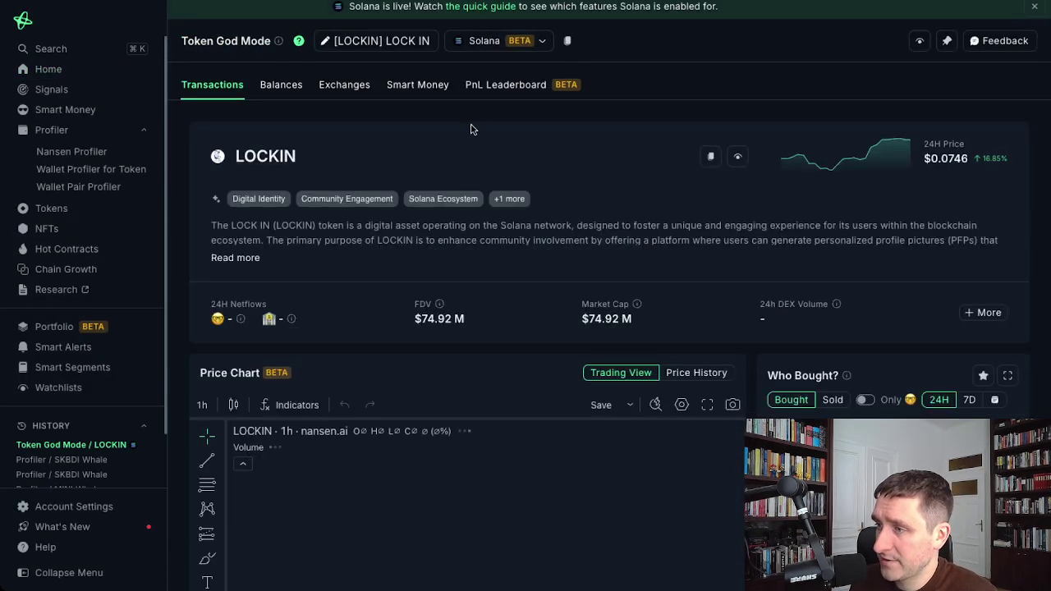
Show the LOCKIN token's 90-day PnL leaderboard, review its top traders and open the tenth-ranked wallet's profile.
{"action": "left_click", "coordinate": [505, 85]}
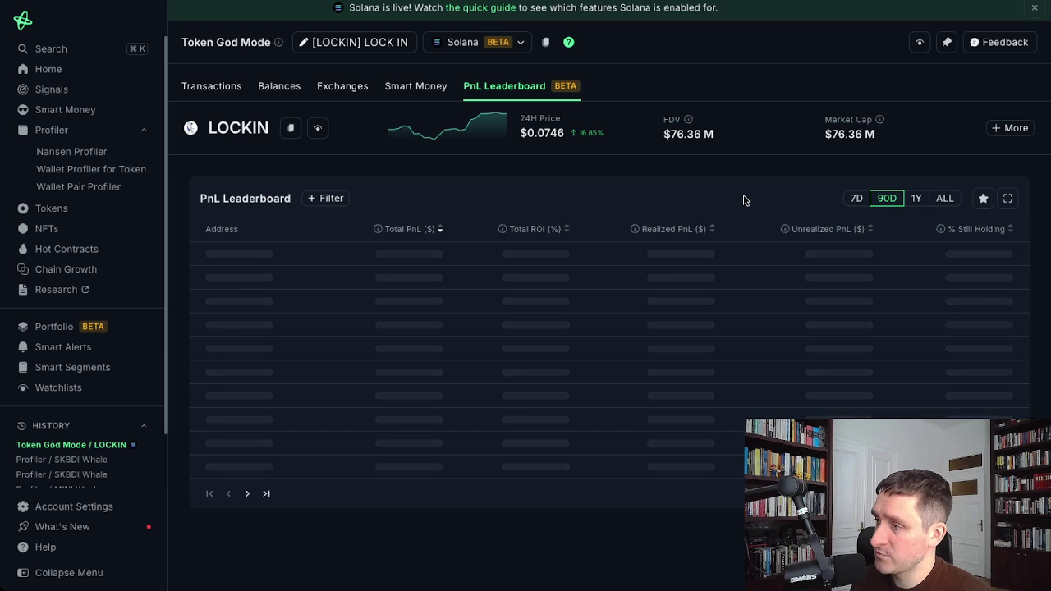
{"action": "scroll", "coordinate": [502, 196], "scroll_direction": "down", "scroll_amount": 1}
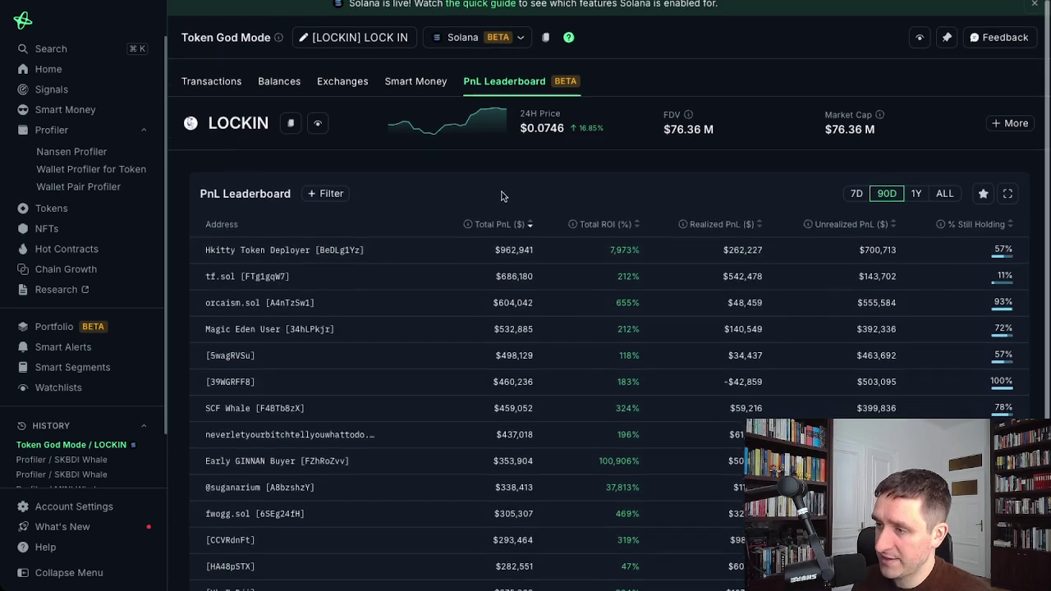
{"action": "scroll", "coordinate": [502, 196], "scroll_direction": "down", "scroll_amount": 1}
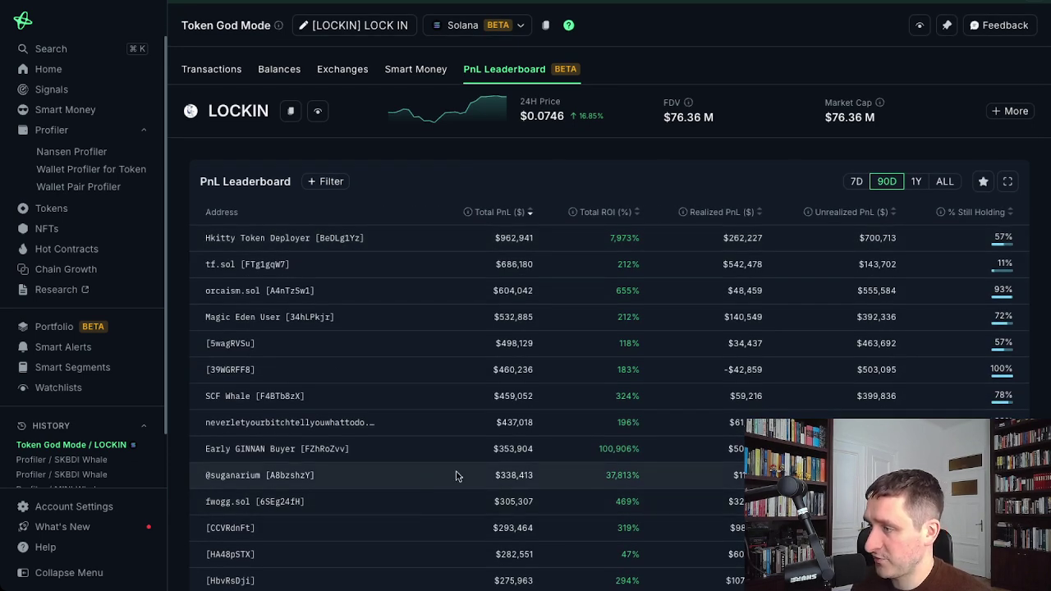
{"action": "scroll", "coordinate": [456, 475], "scroll_direction": "down", "scroll_amount": 1}
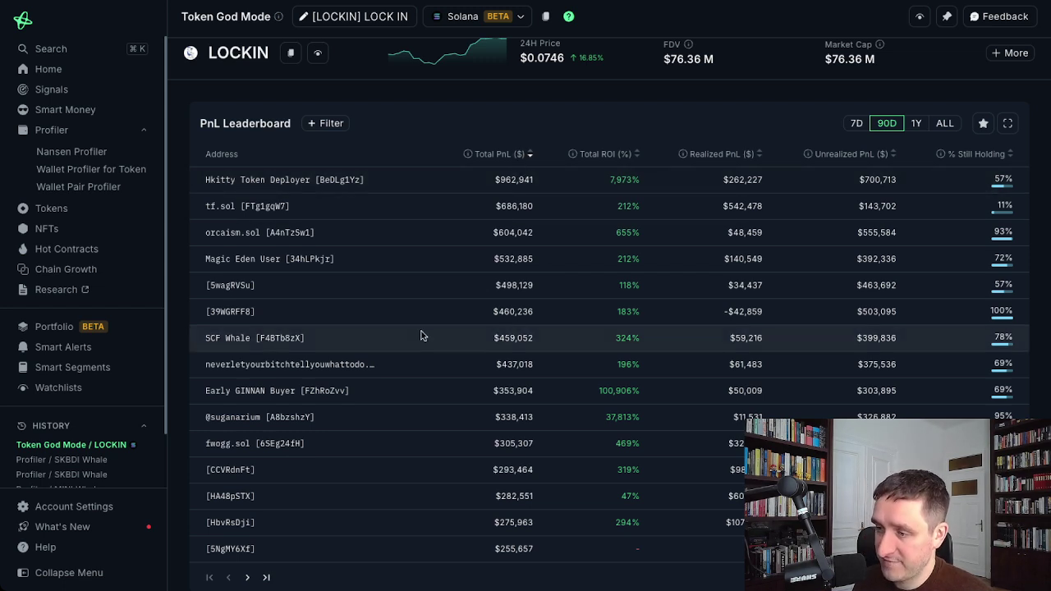
{"action": "scroll", "coordinate": [421, 336], "scroll_direction": "down", "scroll_amount": 1}
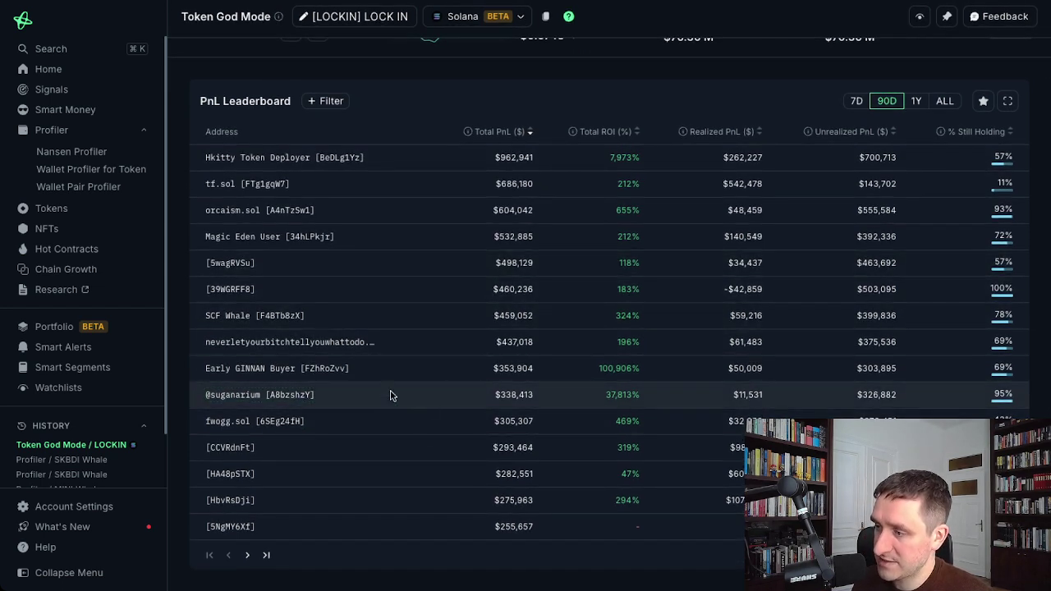
{"action": "left_click", "coordinate": [257, 396]}
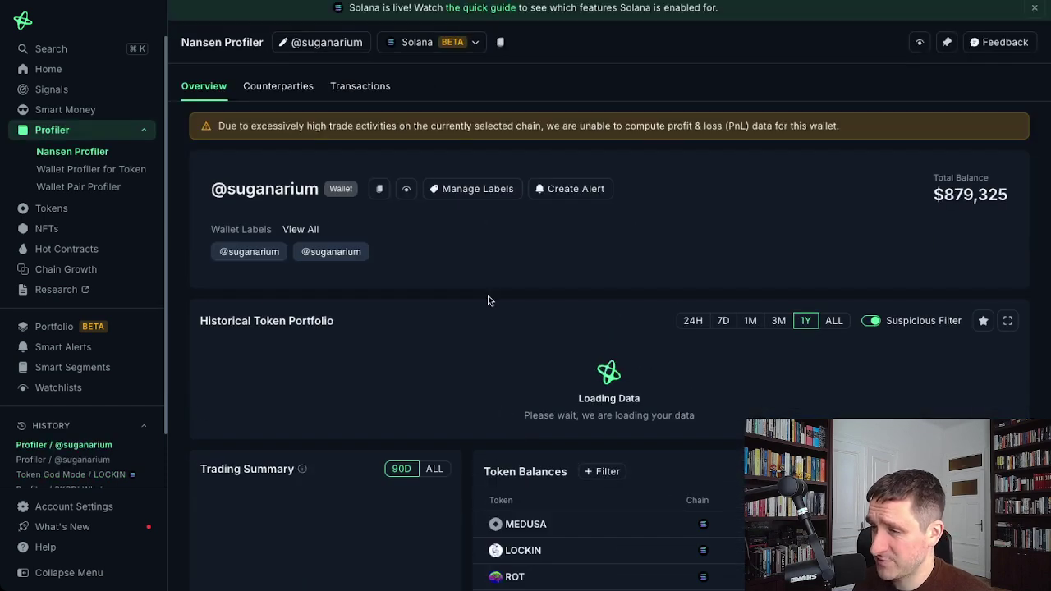
Examine the opened wallet's one-year portfolio history, total balance, 90-day trading summary and token balances.
{"action": "scroll", "coordinate": [494, 276], "scroll_direction": "down", "scroll_amount": 3}
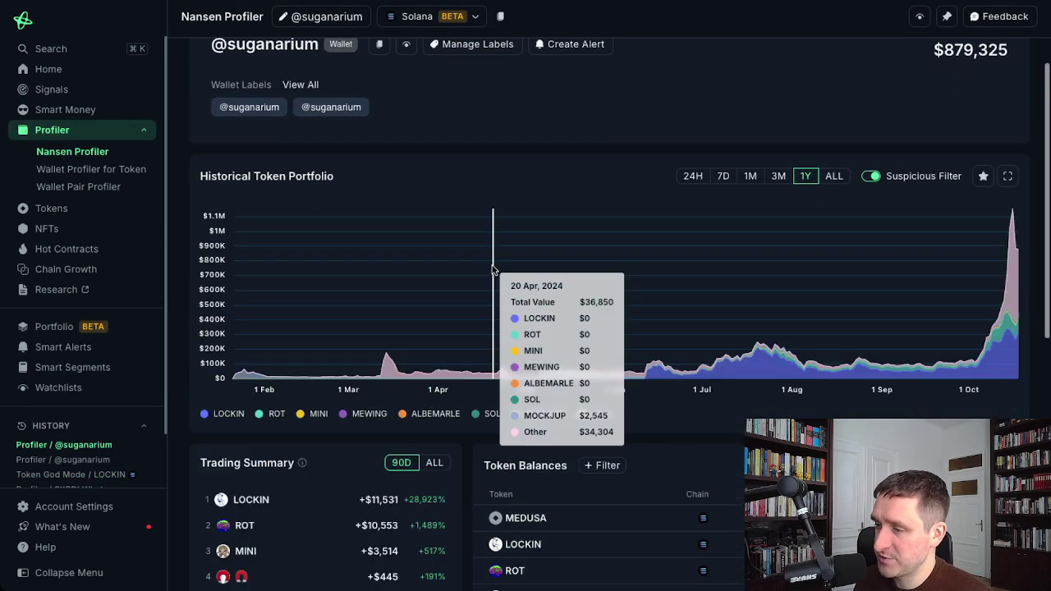
{"action": "scroll", "coordinate": [493, 270], "scroll_direction": "down", "scroll_amount": 1}
{"action": "scroll", "coordinate": [657, 330], "scroll_direction": "down", "scroll_amount": 1}
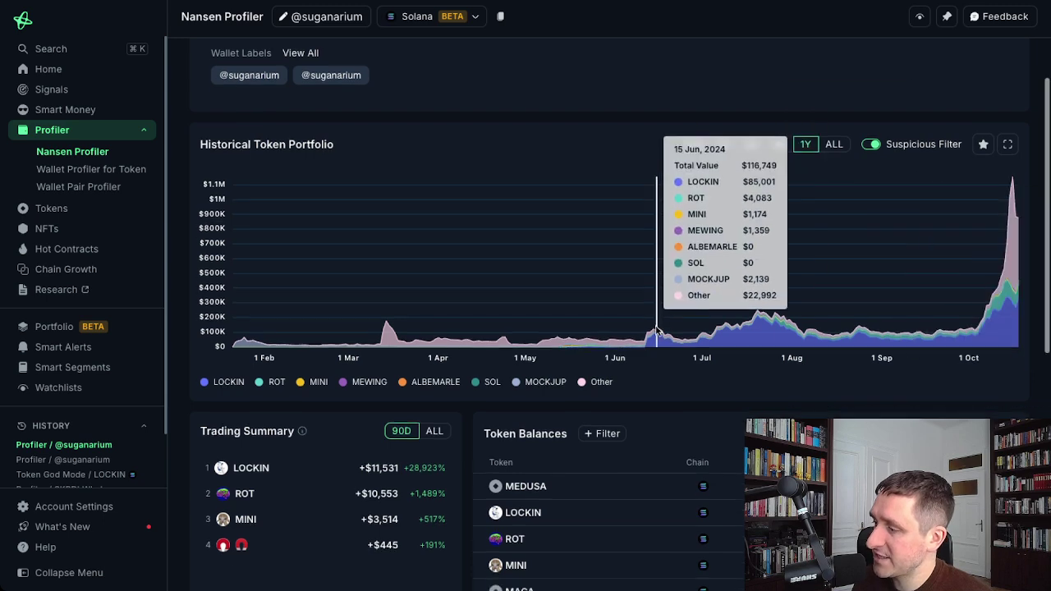
{"action": "scroll", "coordinate": [624, 369], "scroll_direction": "down", "scroll_amount": 2}
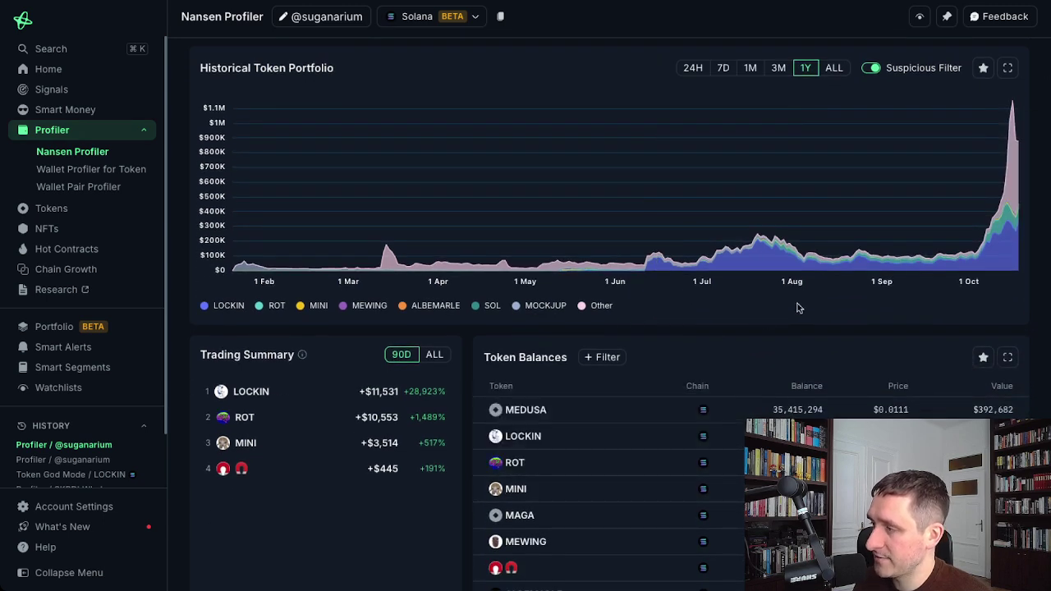
{"action": "scroll", "coordinate": [796, 308], "scroll_direction": "up", "scroll_amount": 5}
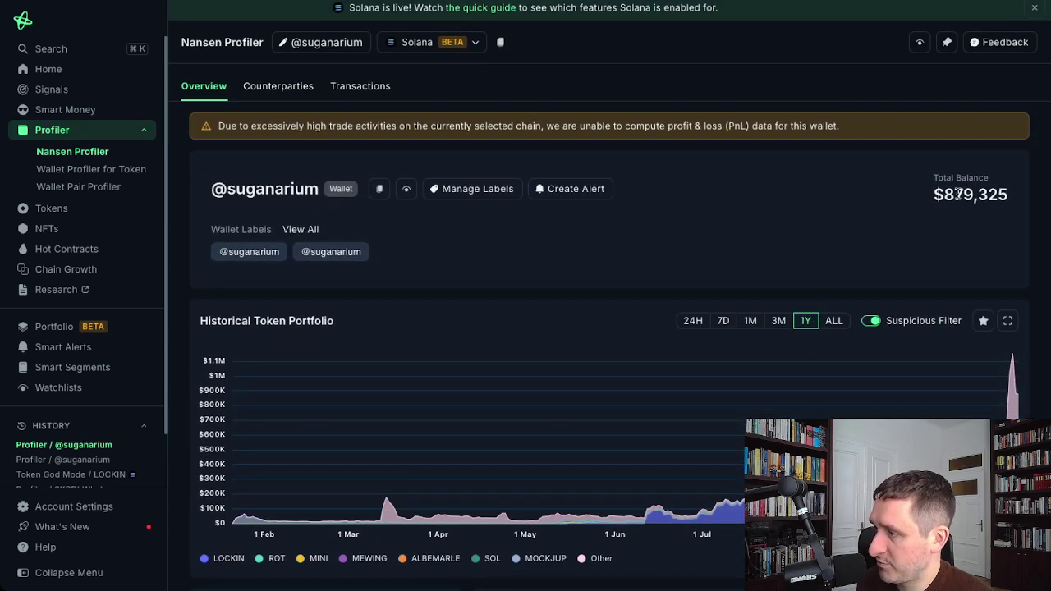
{"action": "left_click_drag", "start_coordinate": [957, 194], "coordinate": [999, 197]}
{"action": "left_click", "coordinate": [851, 215]}
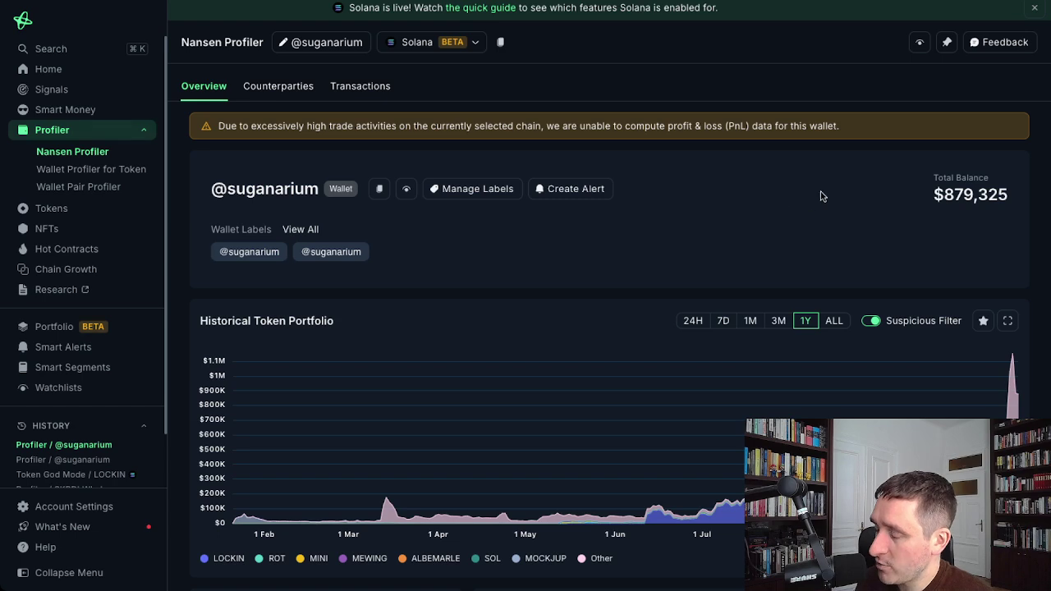
{"action": "scroll", "coordinate": [744, 246], "scroll_direction": "down", "scroll_amount": 2}
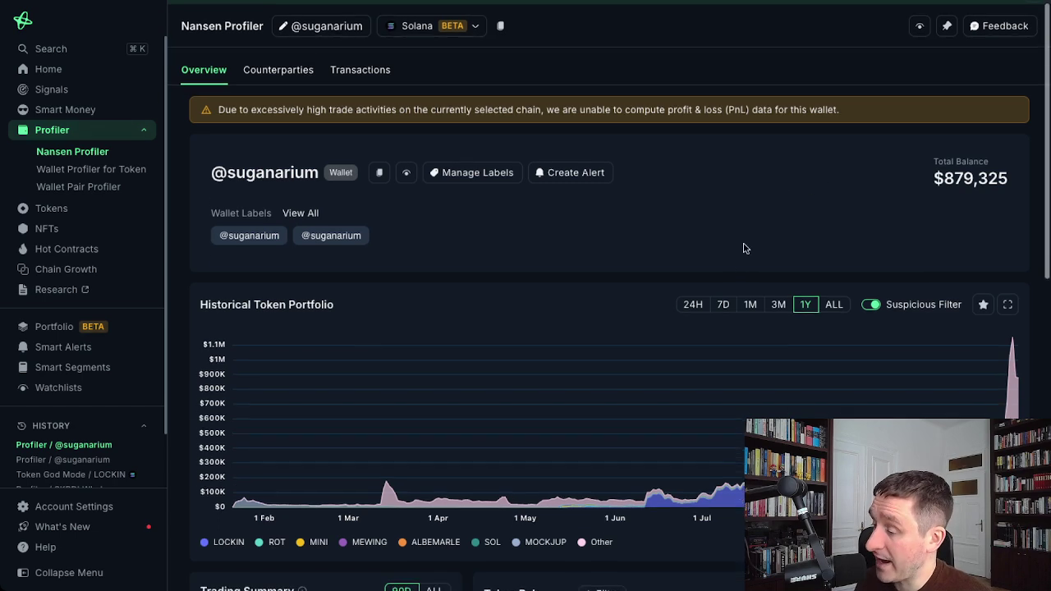
{"action": "scroll", "coordinate": [624, 189], "scroll_direction": "down", "scroll_amount": 4}
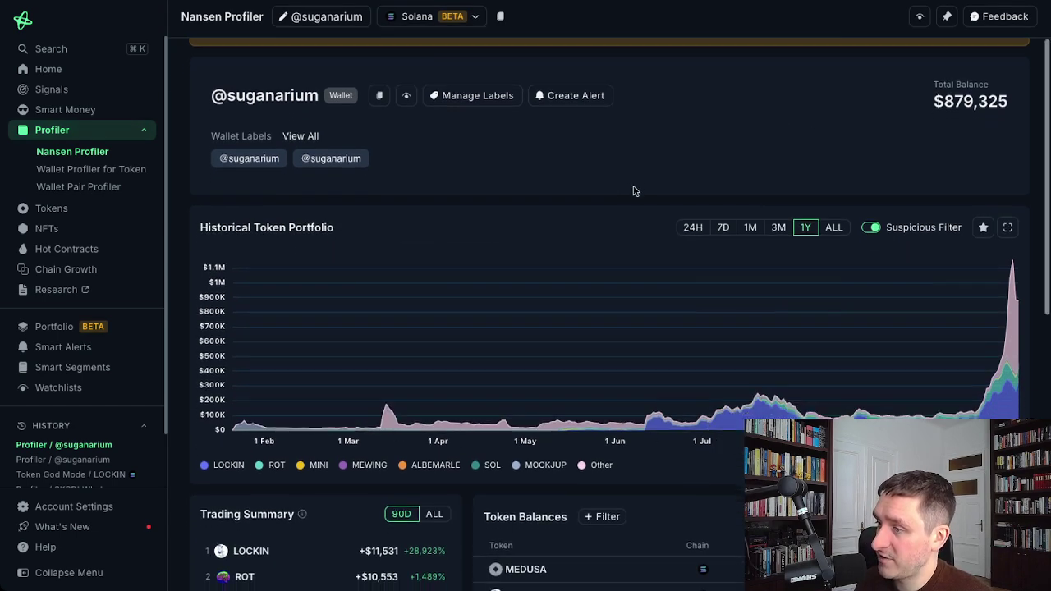
Review the wallet's labels and one-year portfolio growth, then compare its 90-day realized PnL and win rate with its largest token holdings.
{"action": "scroll", "coordinate": [386, 484], "scroll_direction": "up", "scroll_amount": 4}
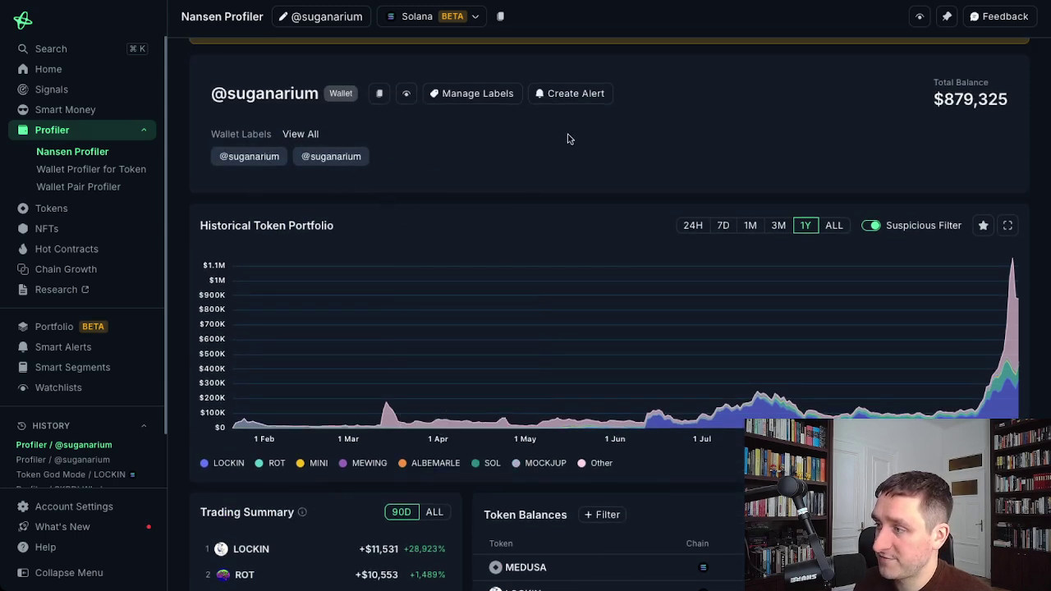
{"action": "scroll", "coordinate": [567, 138], "scroll_direction": "up", "scroll_amount": 2}
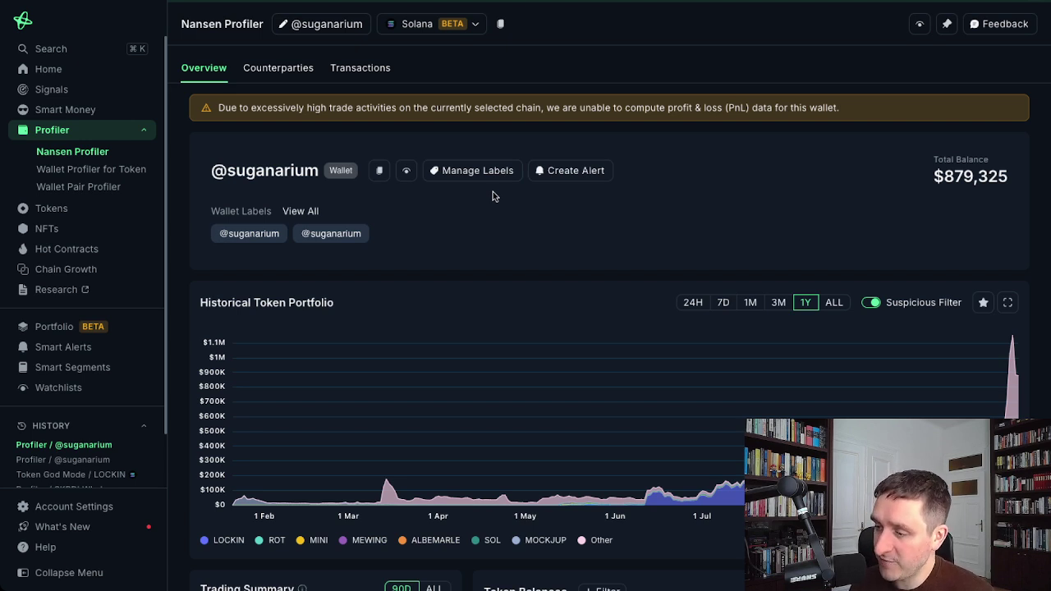
{"action": "scroll", "coordinate": [493, 195], "scroll_direction": "down", "scroll_amount": 7}
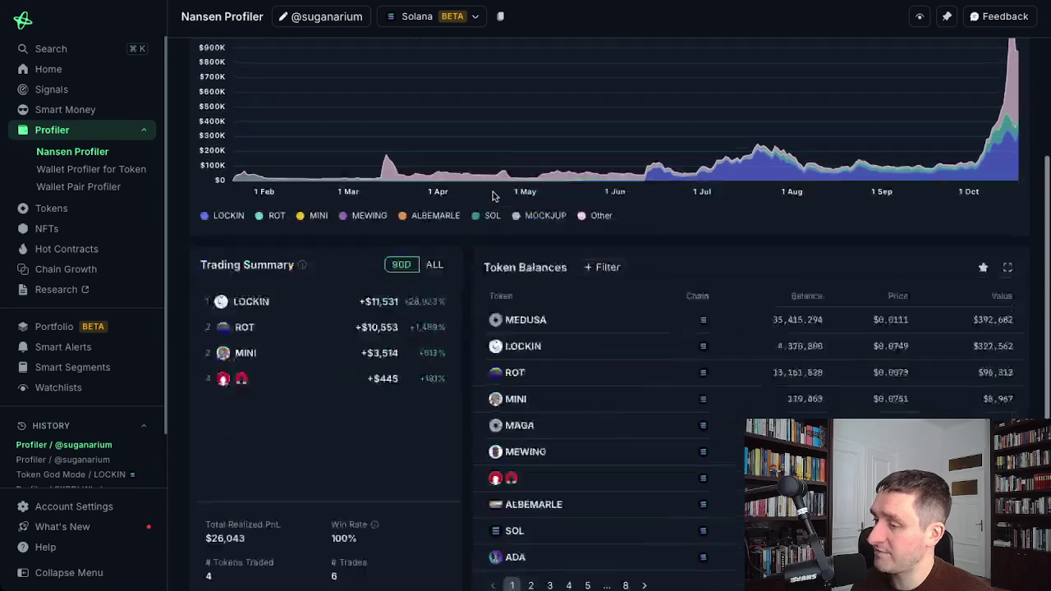
{"action": "scroll", "coordinate": [666, 190], "scroll_direction": "up", "scroll_amount": 3}
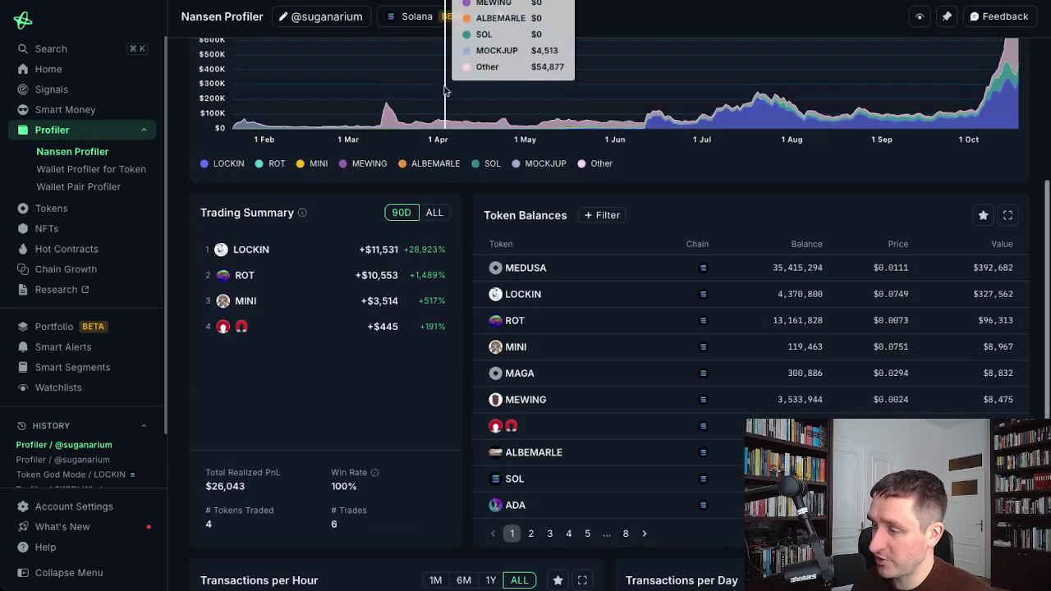
{"action": "scroll", "coordinate": [666, 190], "scroll_direction": "up", "scroll_amount": 5}
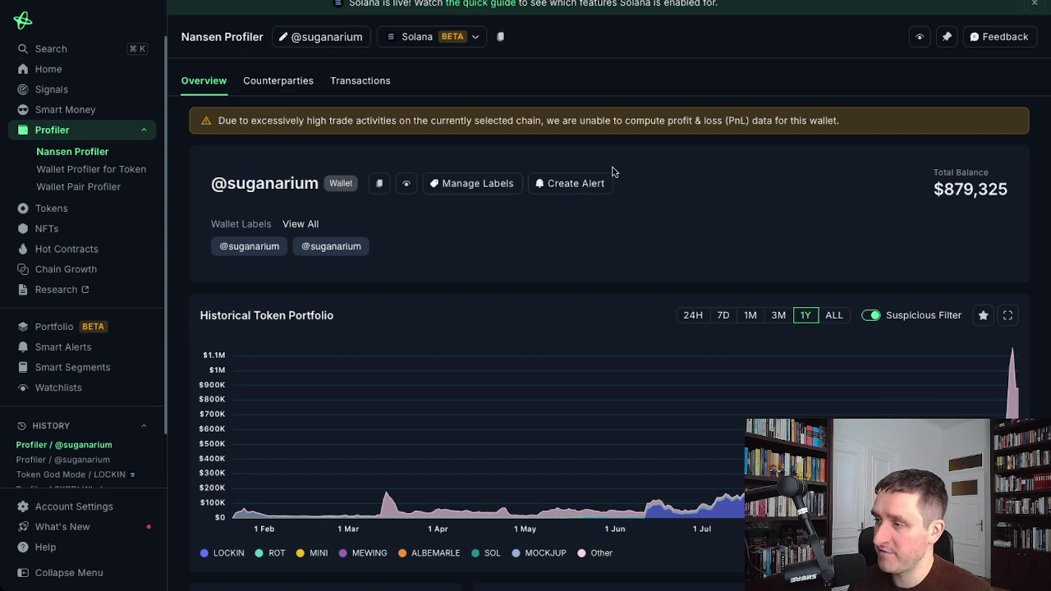
{"action": "scroll", "coordinate": [611, 171], "scroll_direction": "down", "scroll_amount": 8}
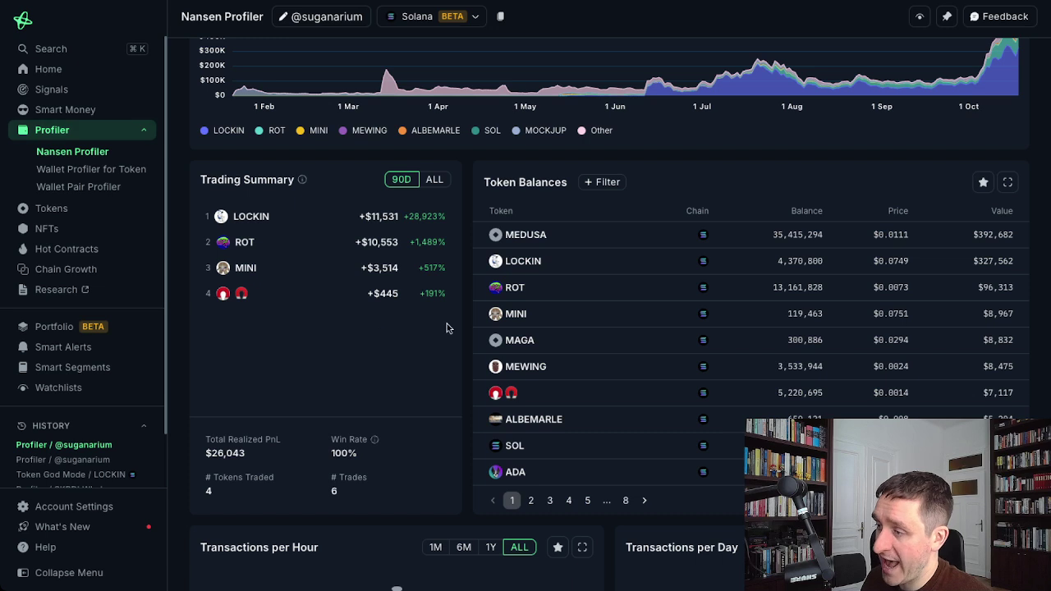
{"action": "scroll", "coordinate": [446, 401], "scroll_direction": "down", "scroll_amount": 1}
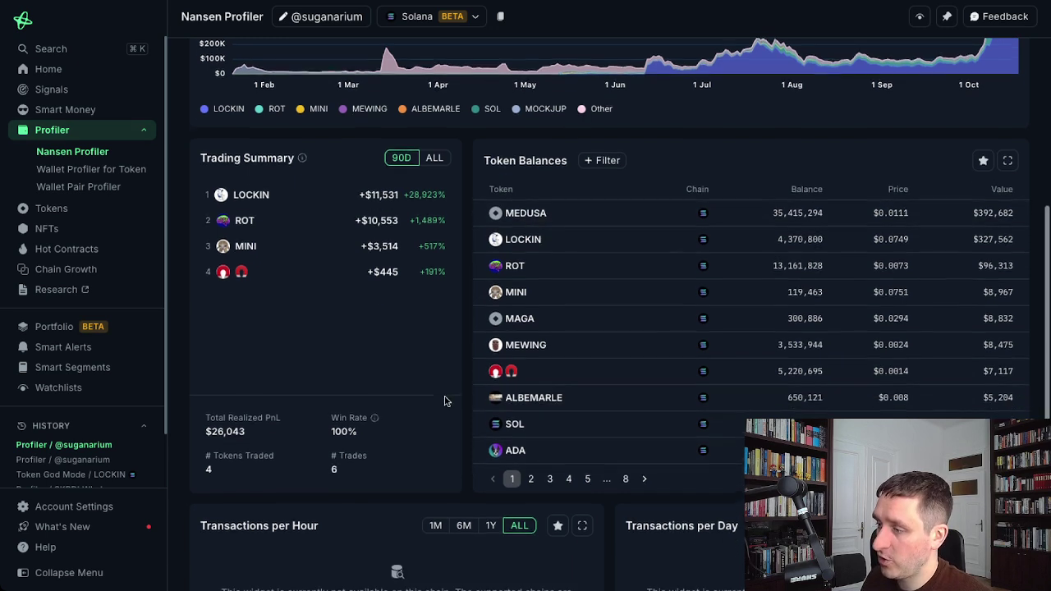
{"action": "mouse_move", "coordinate": [538, 397]}
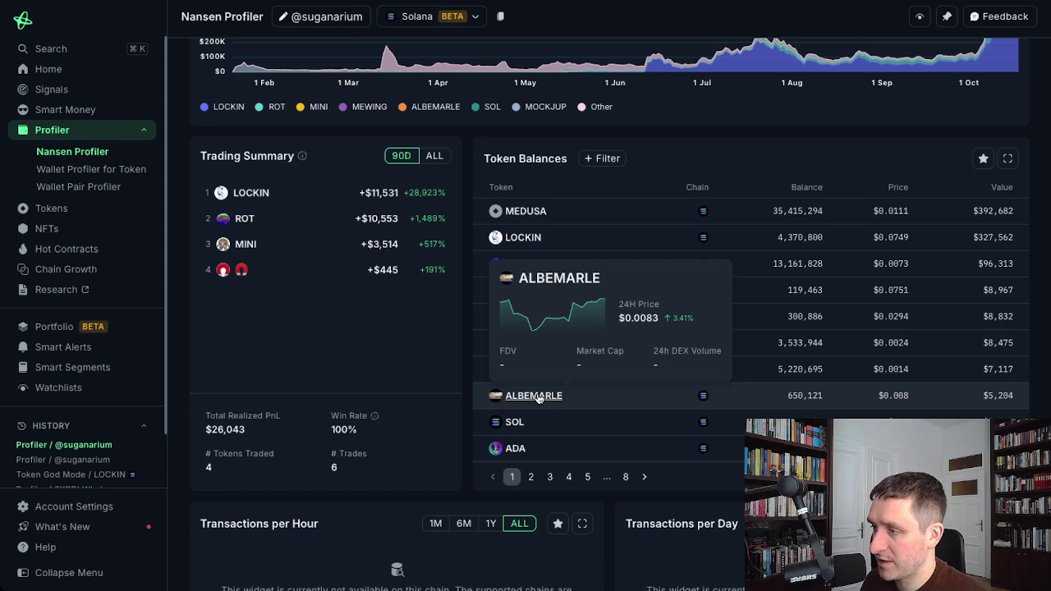
{"action": "scroll", "coordinate": [446, 363], "scroll_direction": "up", "scroll_amount": 5}
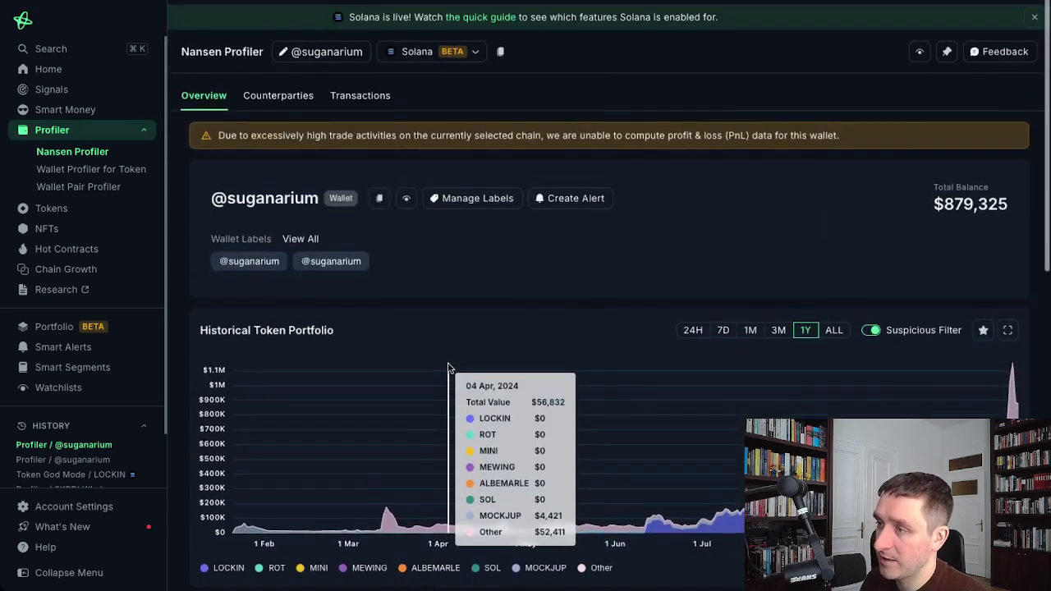
Show the wallet's transactions for the past year, review the senders and tokens of its incoming transfers, and return to its overview.
{"action": "left_click", "coordinate": [387, 86]}
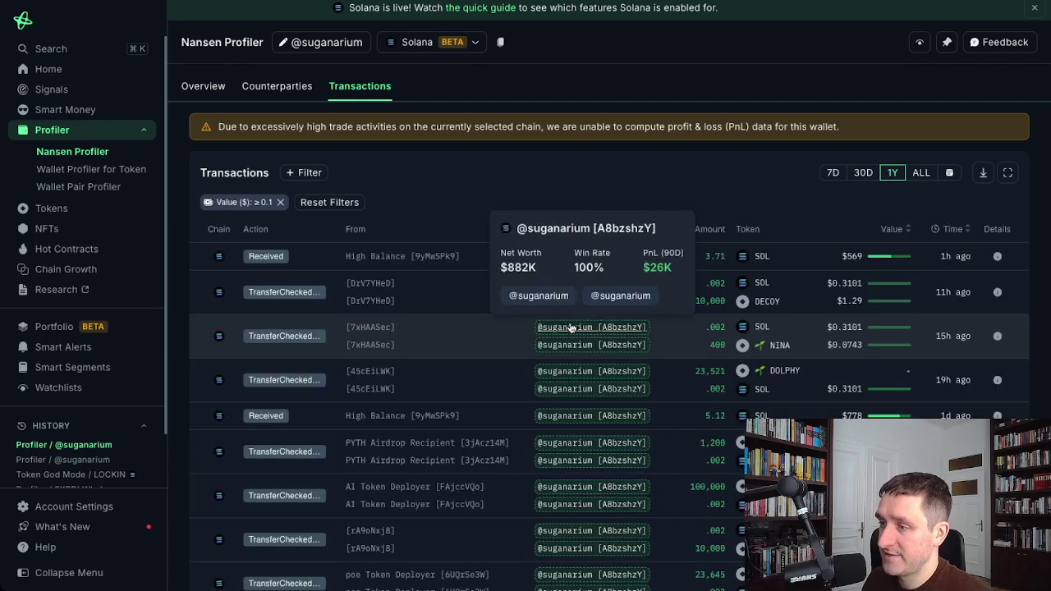
{"action": "scroll", "coordinate": [504, 206], "scroll_direction": "down", "scroll_amount": 1}
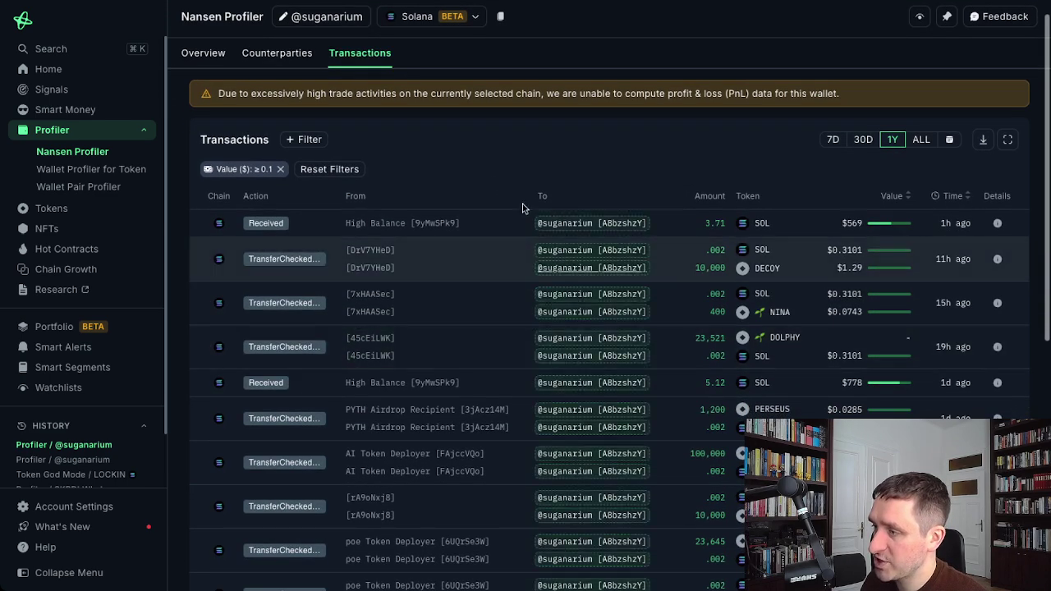
{"action": "scroll", "coordinate": [525, 238], "scroll_direction": "down", "scroll_amount": 2}
{"action": "scroll", "coordinate": [525, 240], "scroll_direction": "down", "scroll_amount": 3}
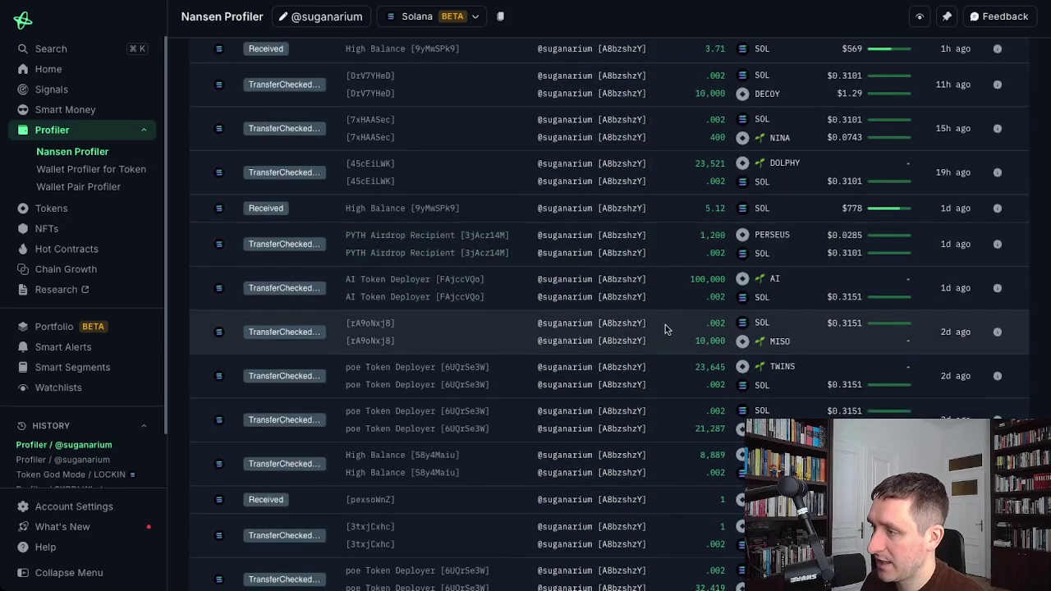
{"action": "scroll", "coordinate": [610, 314], "scroll_direction": "down", "scroll_amount": 4}
{"action": "scroll", "coordinate": [610, 314], "scroll_direction": "down", "scroll_amount": 3}
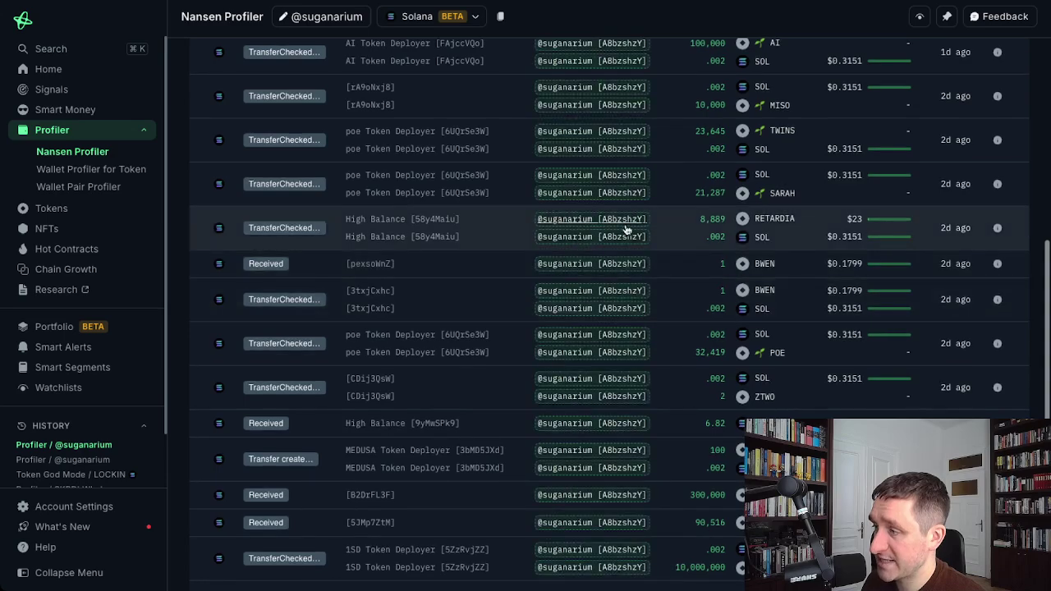
{"action": "scroll", "coordinate": [516, 368], "scroll_direction": "down", "scroll_amount": 2}
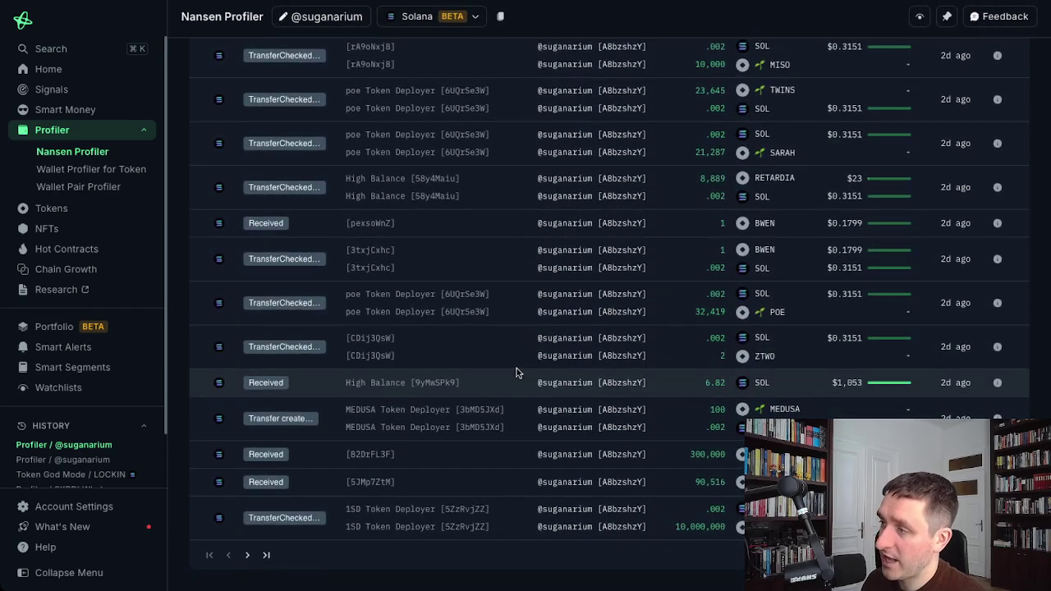
{"action": "scroll", "coordinate": [517, 372], "scroll_direction": "up", "scroll_amount": 10}
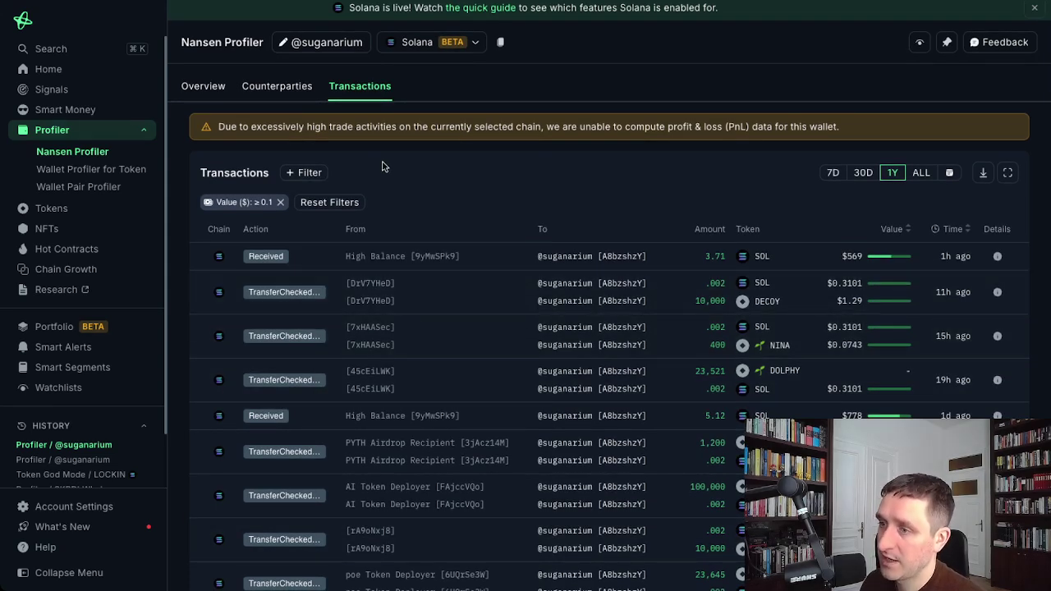
{"action": "left_click", "coordinate": [206, 88]}
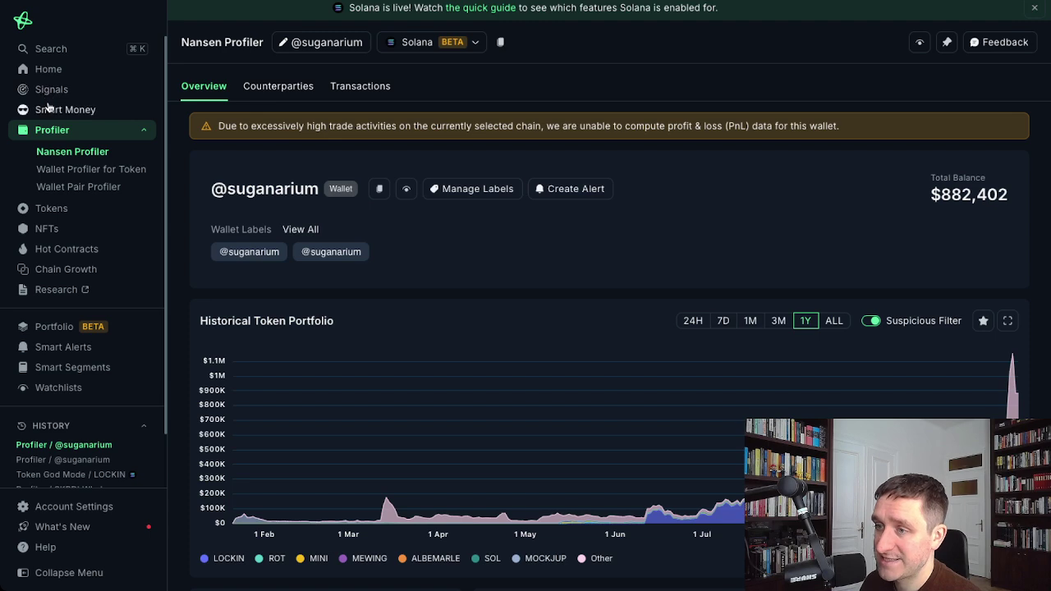
{"action": "left_click", "coordinate": [51, 109]}
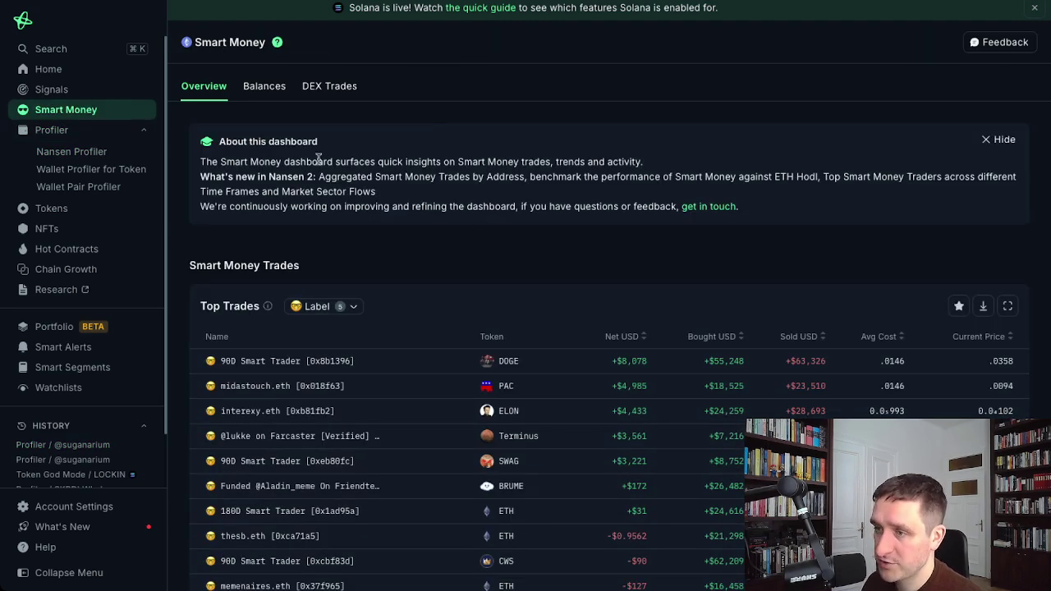
{"action": "left_click", "coordinate": [51, 89]}
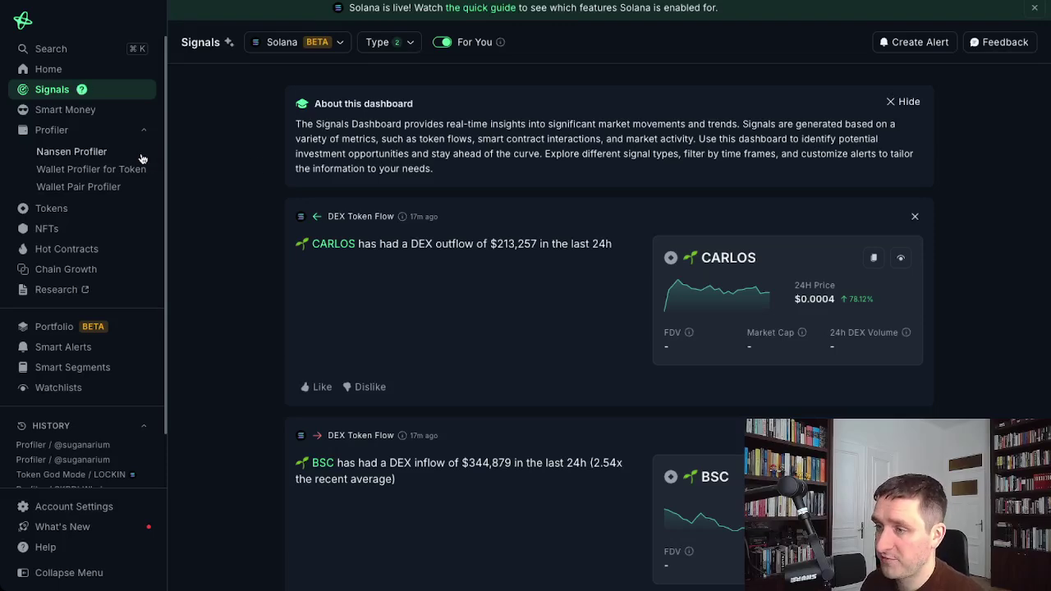
{"action": "left_click", "coordinate": [112, 187]}
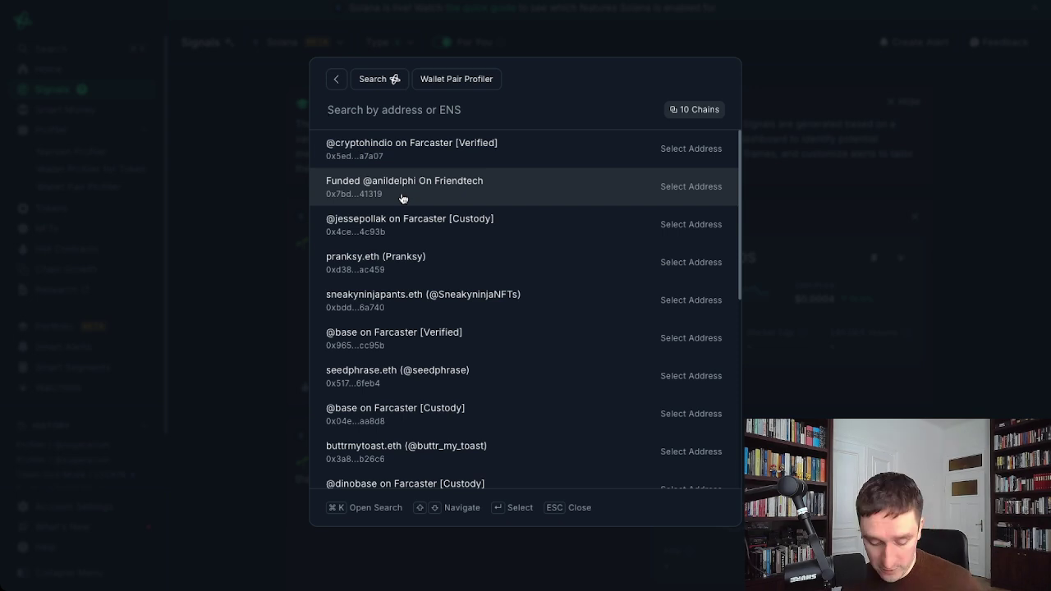
{"action": "type", "text": "sigma"}
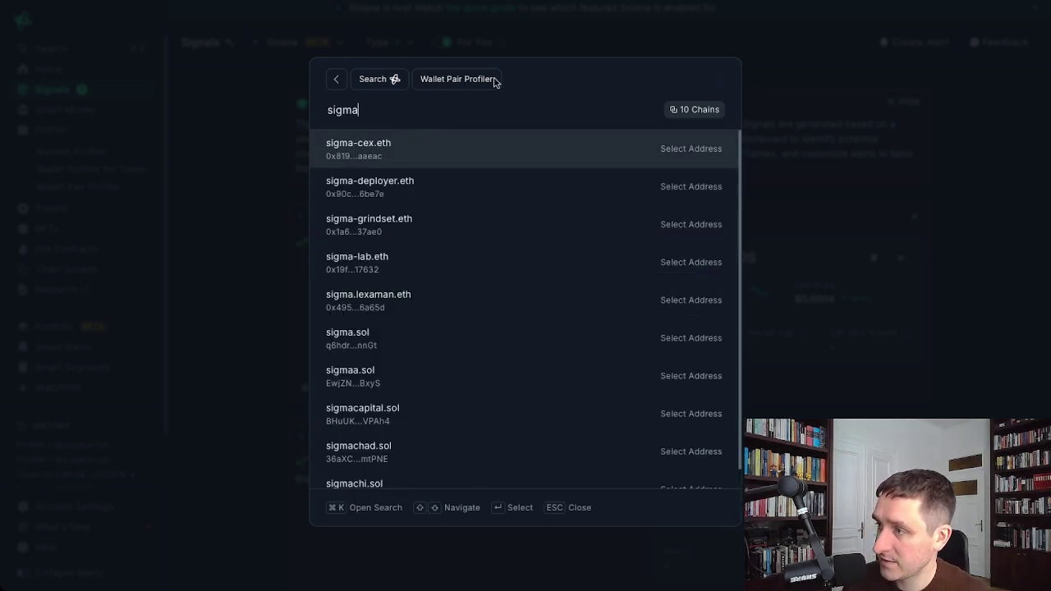
{"action": "left_click", "coordinate": [336, 79]}
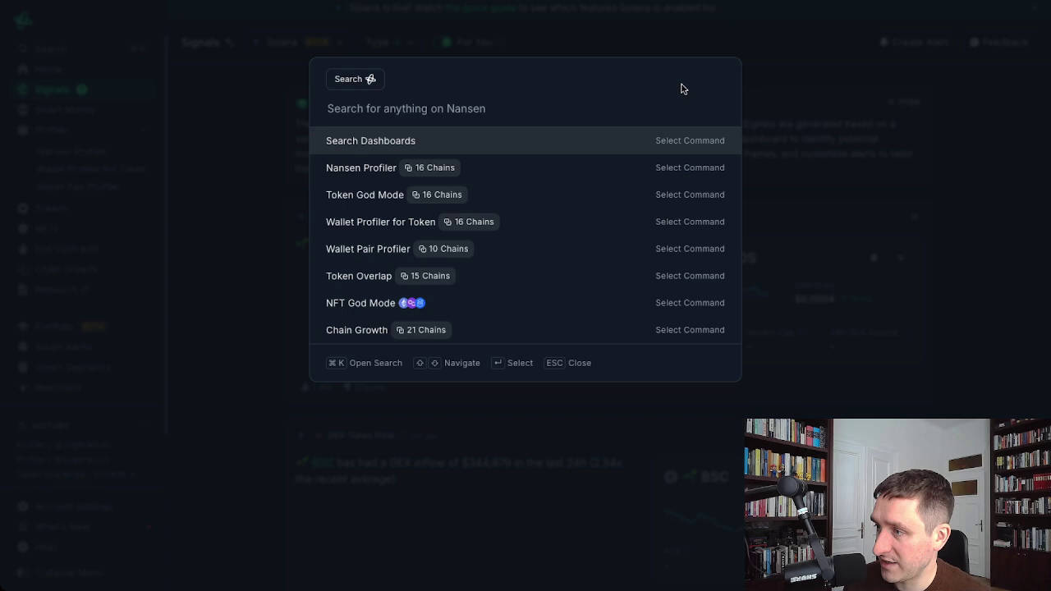
{"action": "left_click", "coordinate": [773, 88]}
{"action": "left_click", "coordinate": [88, 194]}
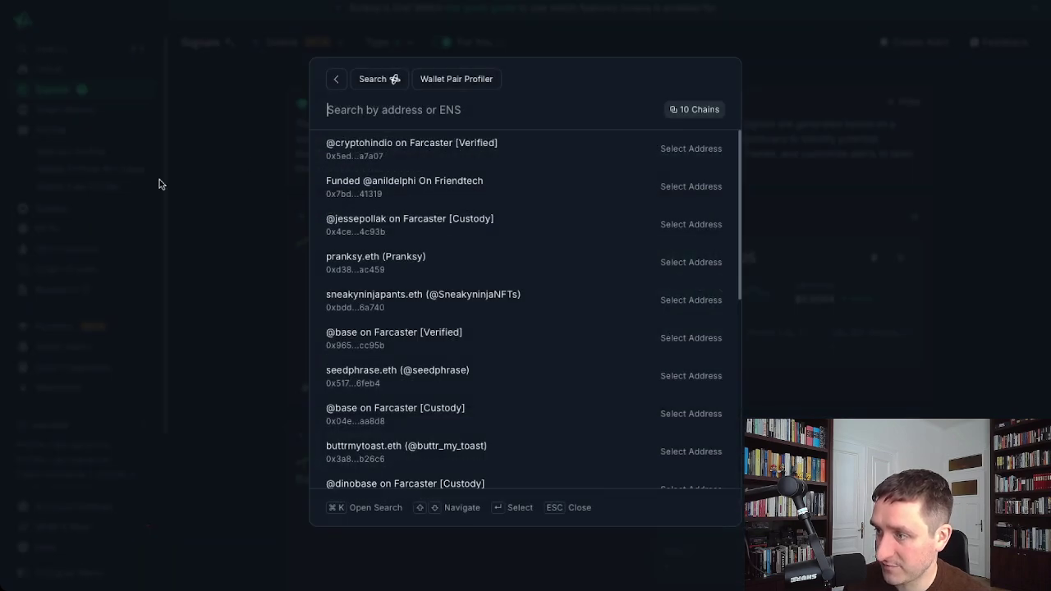
{"action": "type", "text": "token"}
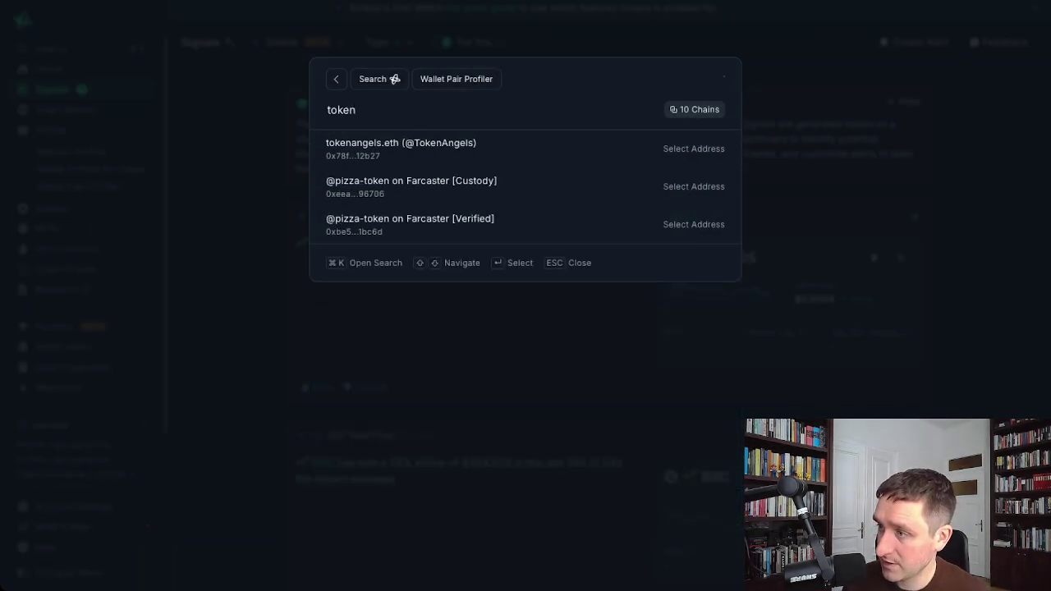
{"action": "left_click", "coordinate": [335, 79]}
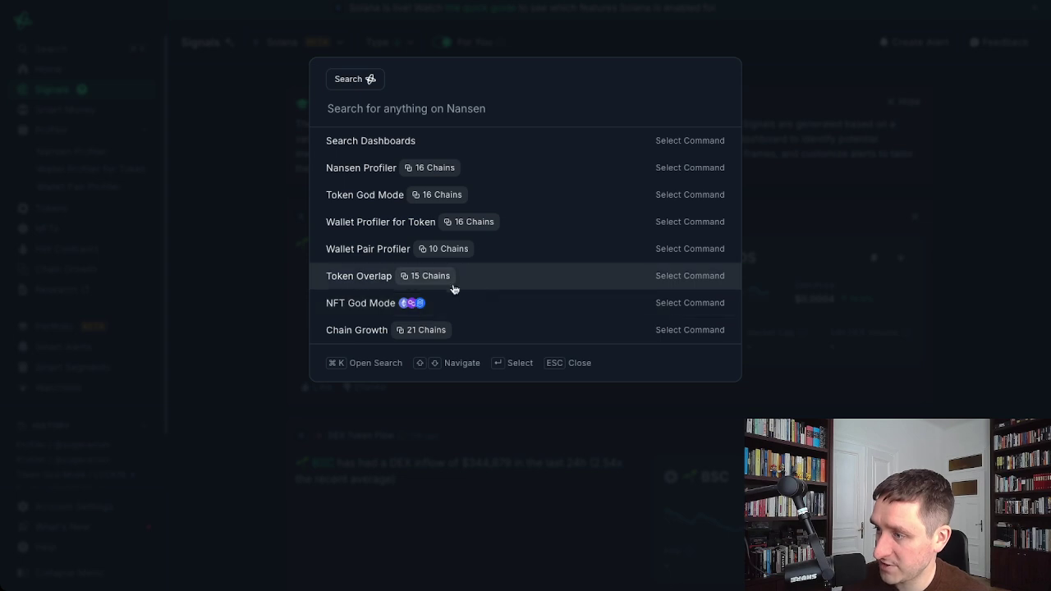
Try to compare the holders of the Solana tokens SIGMA and LOCKIN with Token Overlap.
{"action": "left_click", "coordinate": [488, 282]}
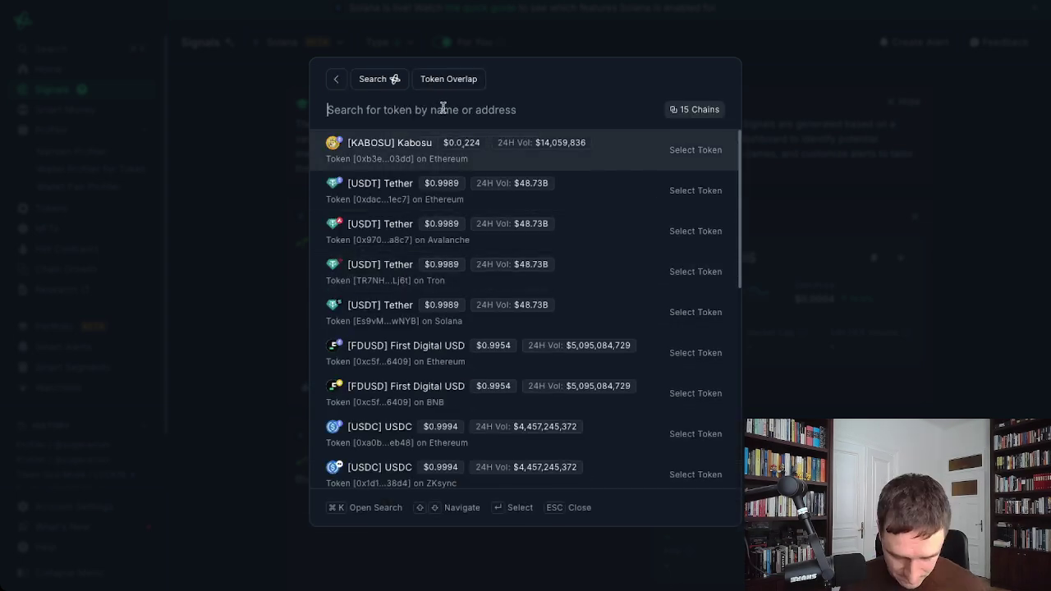
{"action": "type", "text": "sigma"}
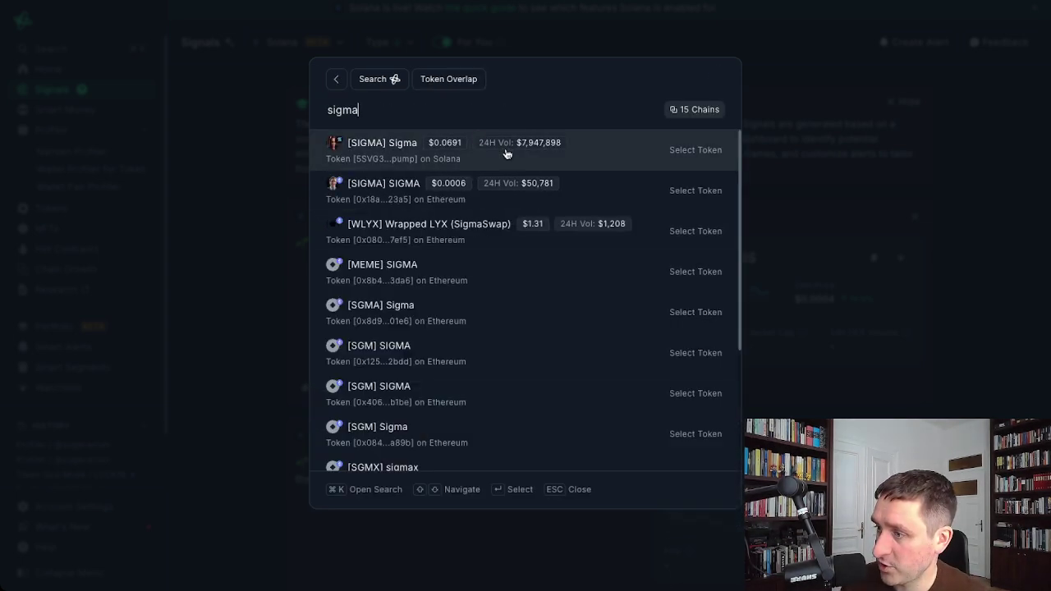
{"action": "left_click", "coordinate": [577, 146]}
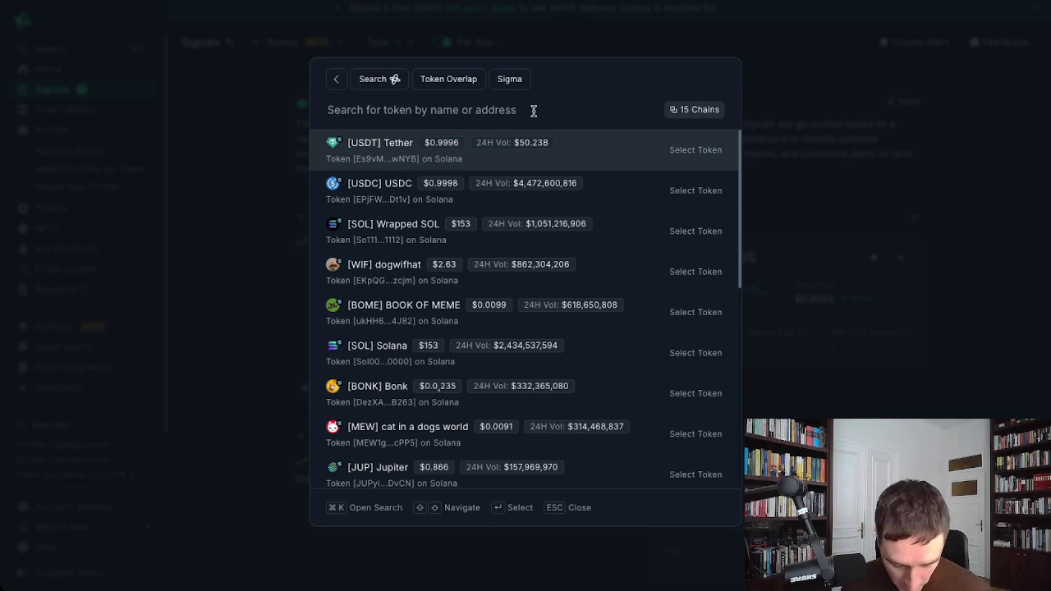
{"action": "type", "text": "lockin"}
{"action": "left_click", "coordinate": [632, 143]}
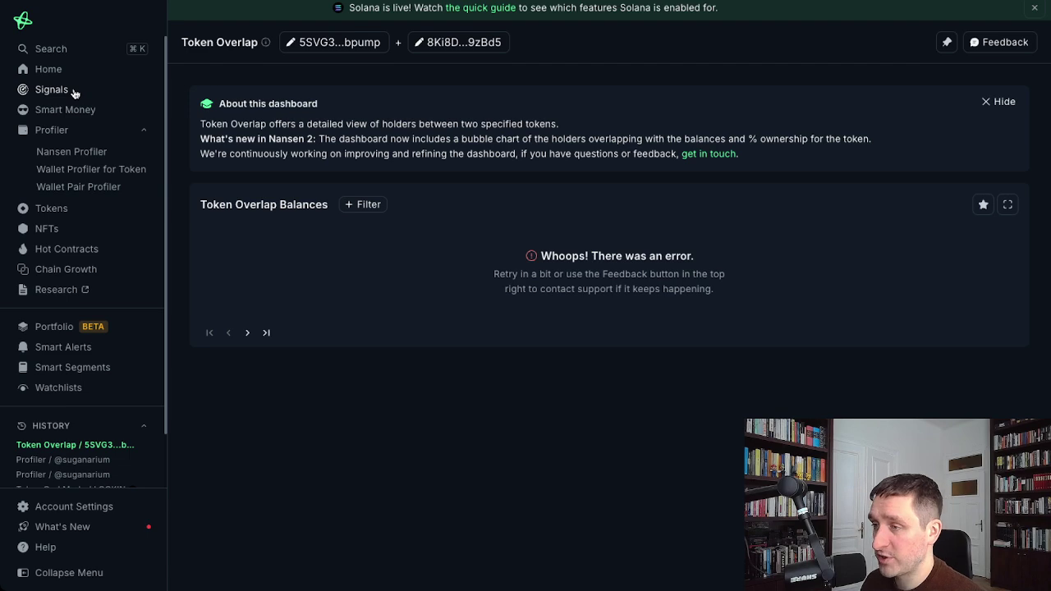
Return to the home page, open the Solana token MINI in Token God Mode, and view its price chart and 24-hour buyers.
{"action": "left_click", "coordinate": [51, 72]}
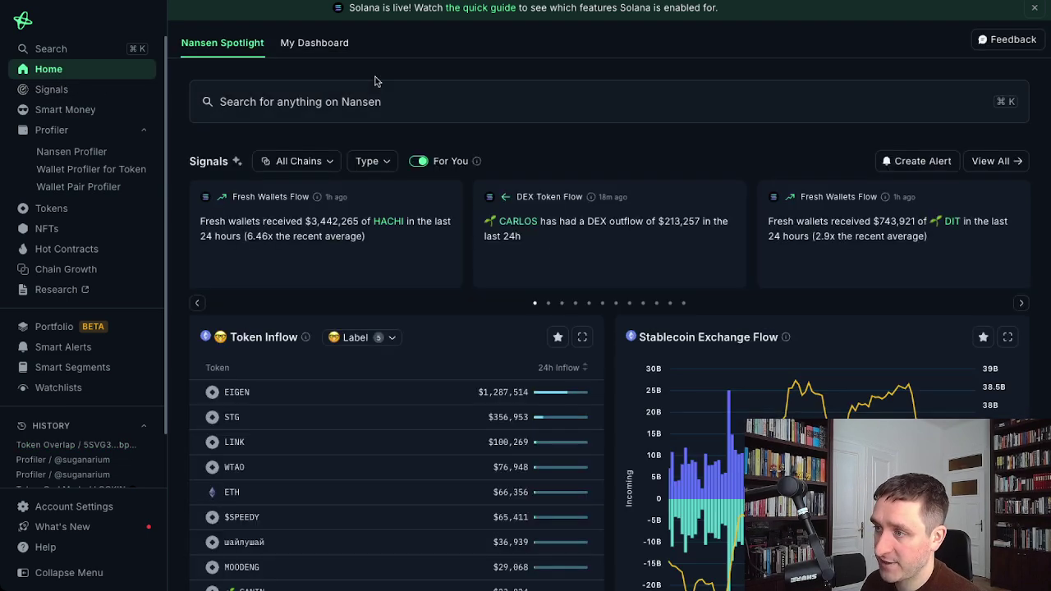
{"action": "left_click", "coordinate": [311, 105]}
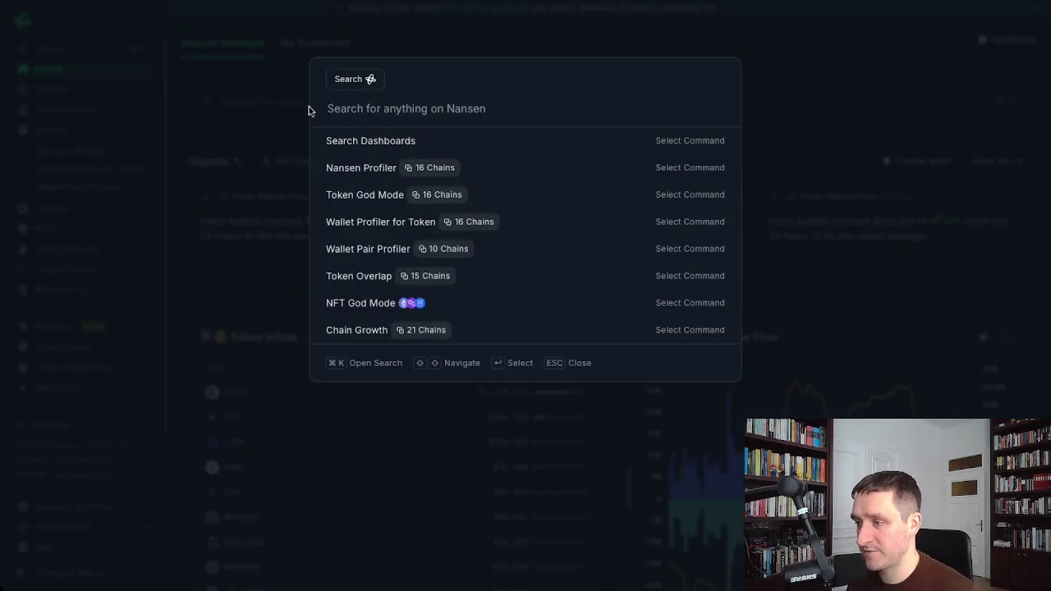
{"action": "left_click", "coordinate": [371, 203]}
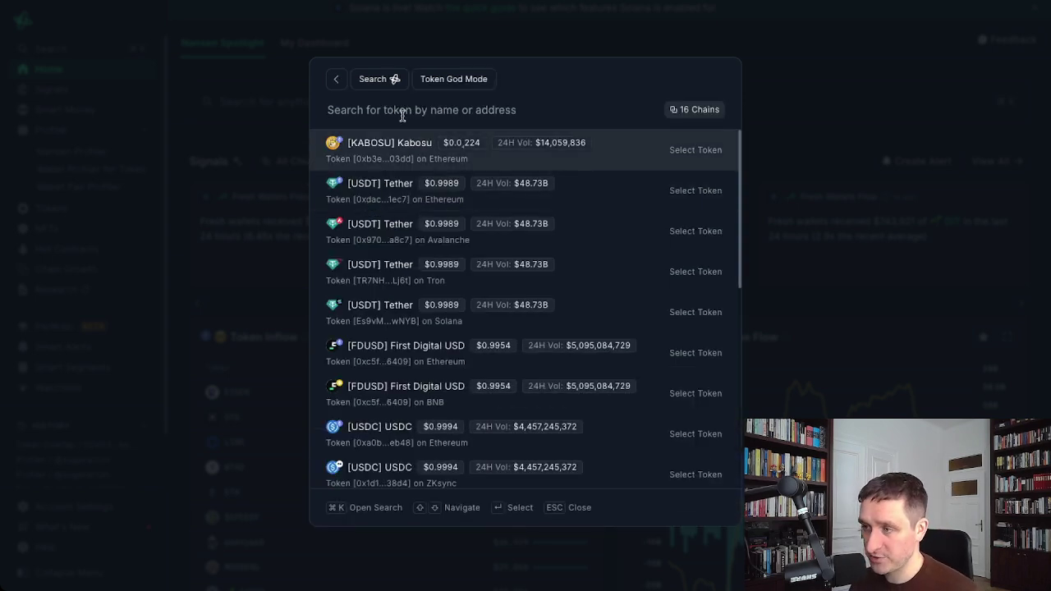
{"action": "type", "text": "mini"}
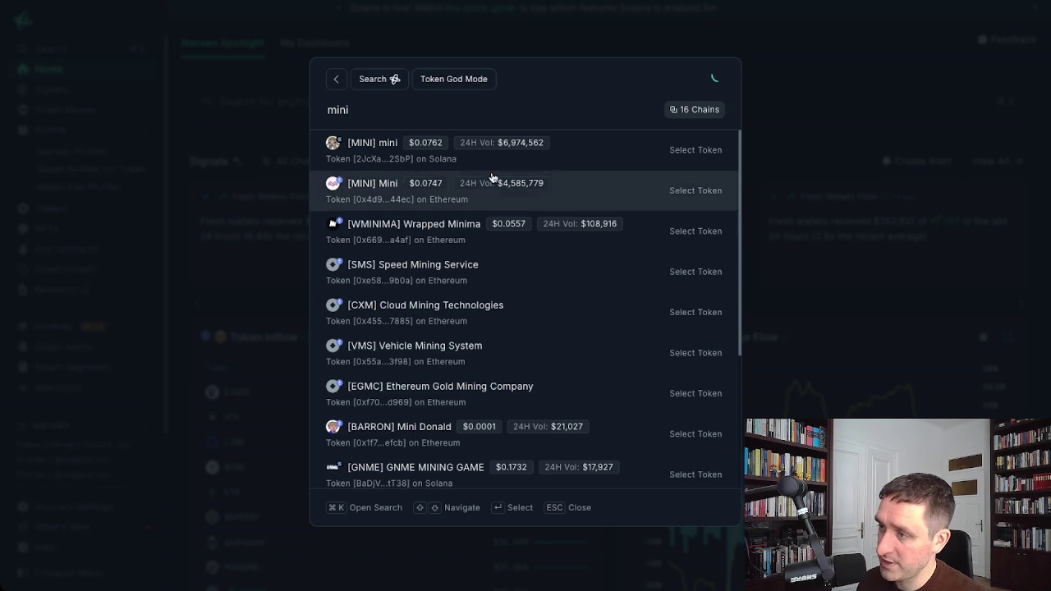
{"action": "left_click", "coordinate": [567, 165]}
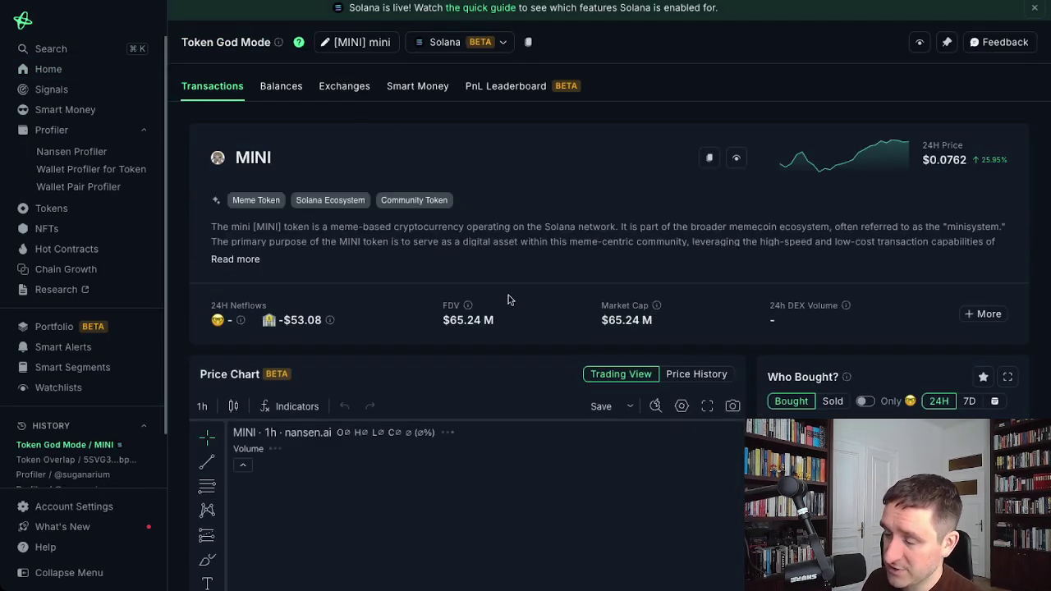
{"action": "scroll", "coordinate": [516, 332], "scroll_direction": "down", "scroll_amount": 2}
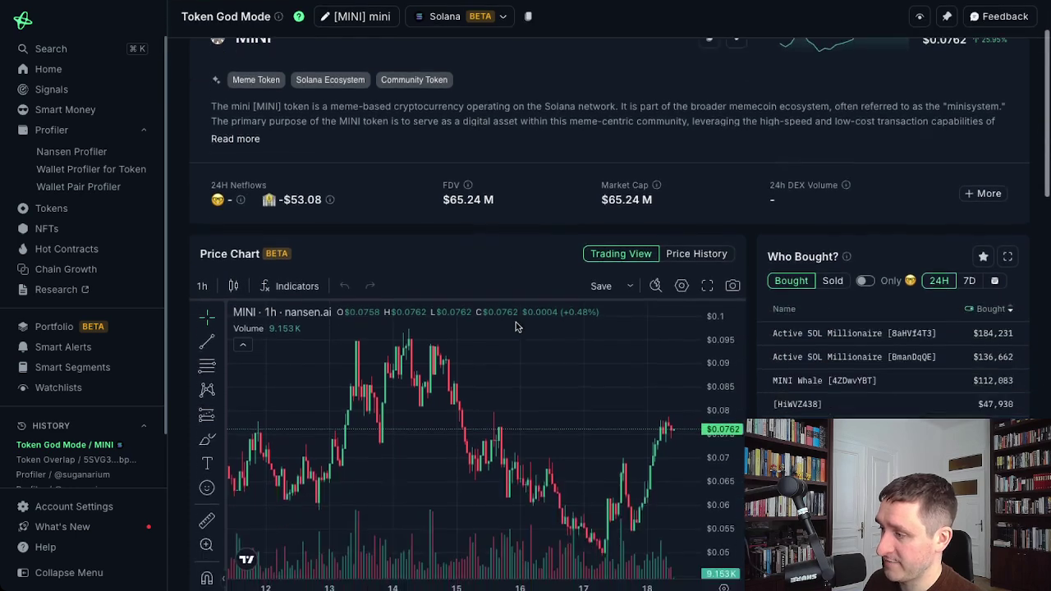
{"action": "scroll", "coordinate": [515, 327], "scroll_direction": "down", "scroll_amount": 3}
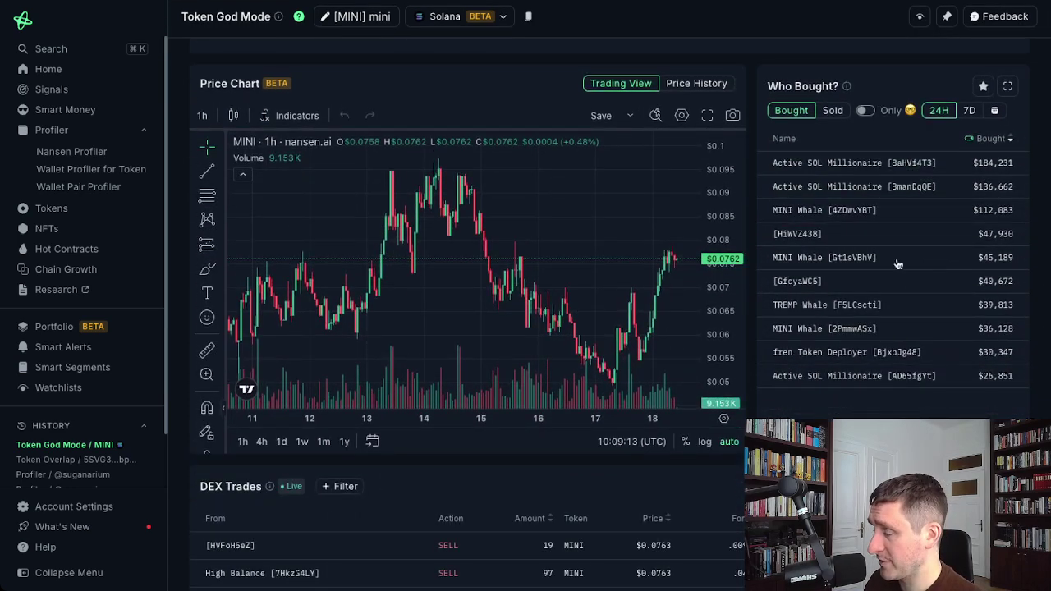
{"action": "left_click", "coordinate": [977, 115]}
{"action": "left_click", "coordinate": [834, 117]}
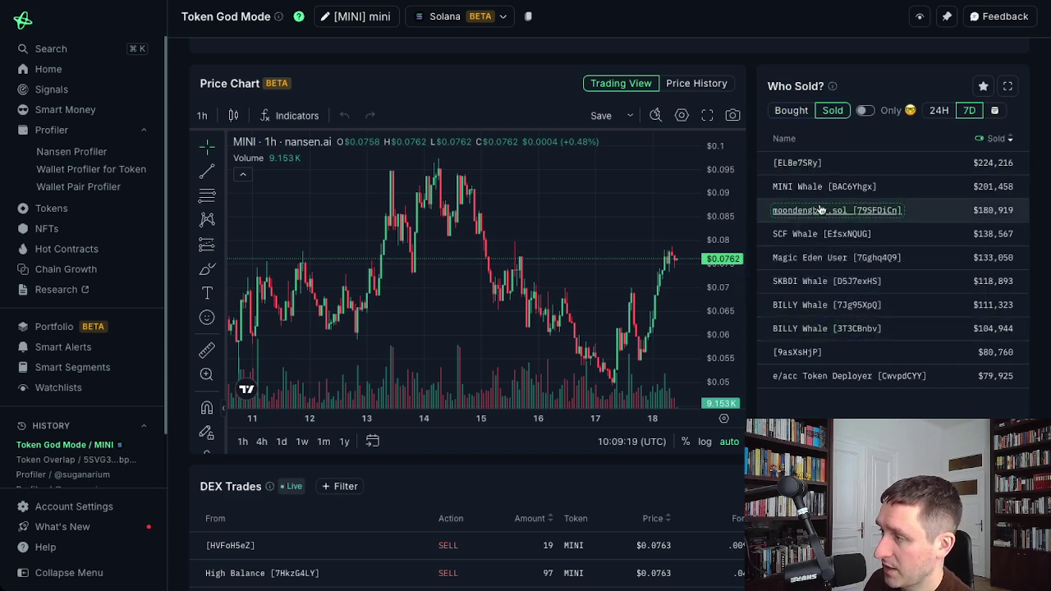
{"action": "left_click", "coordinate": [819, 210]}
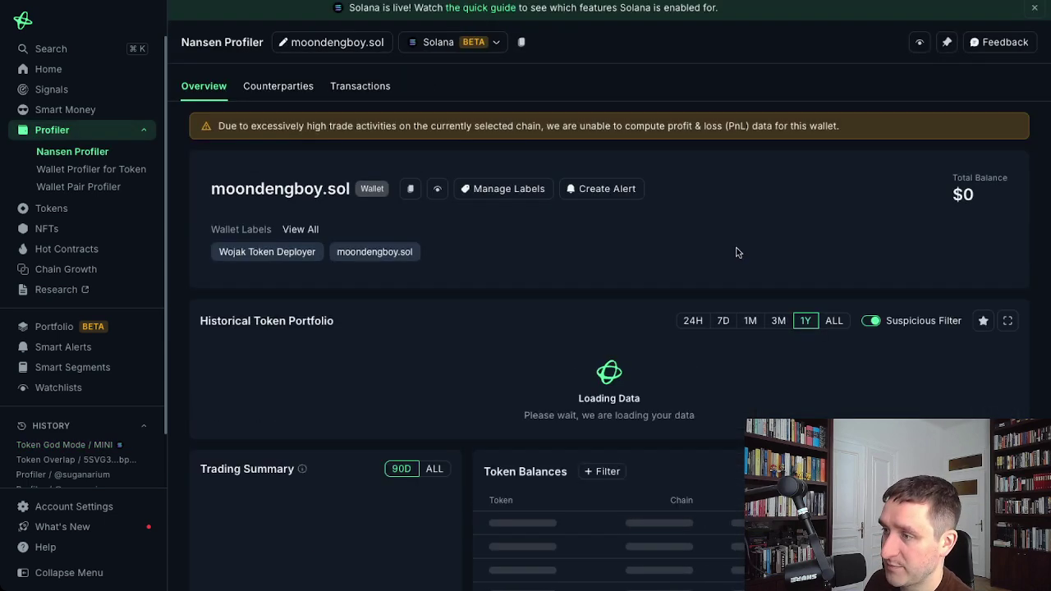
Examine the wallet's one-year historical token portfolio together with its 90-day trading summary and token balances.
{"action": "scroll", "coordinate": [715, 248], "scroll_direction": "down", "scroll_amount": 1}
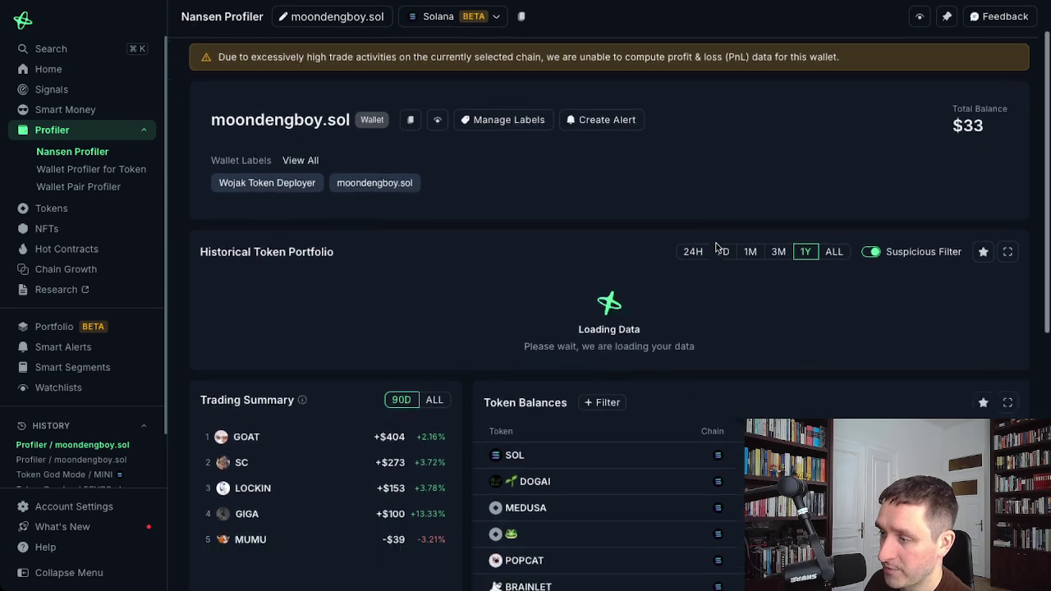
{"action": "scroll", "coordinate": [716, 246], "scroll_direction": "down", "scroll_amount": 2}
{"action": "scroll", "coordinate": [705, 324], "scroll_direction": "down", "scroll_amount": 1}
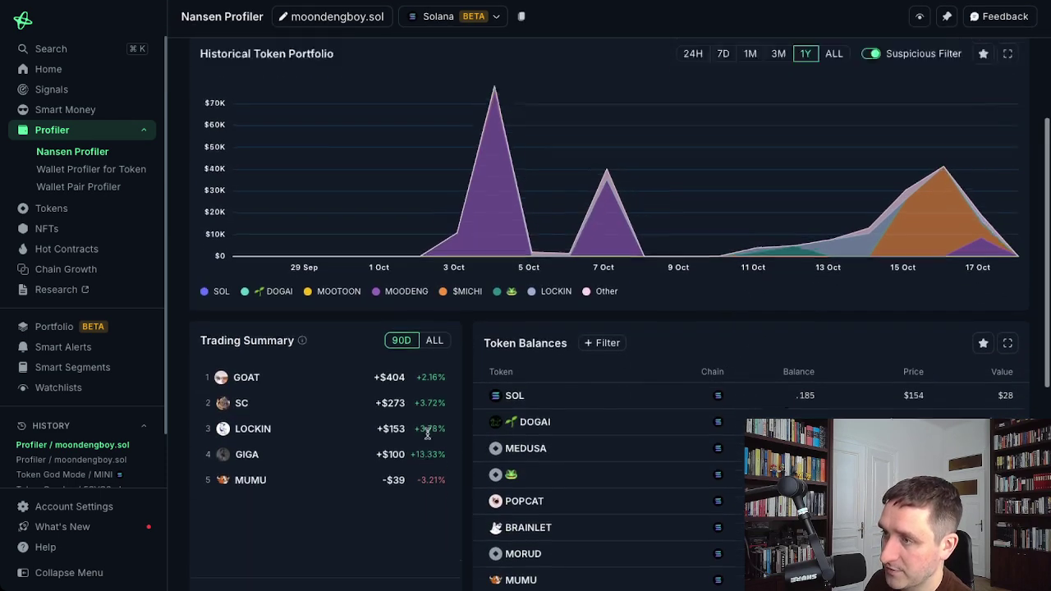
{"action": "scroll", "coordinate": [427, 433], "scroll_direction": "up", "scroll_amount": 4}
{"action": "scroll", "coordinate": [776, 211], "scroll_direction": "down", "scroll_amount": 4}
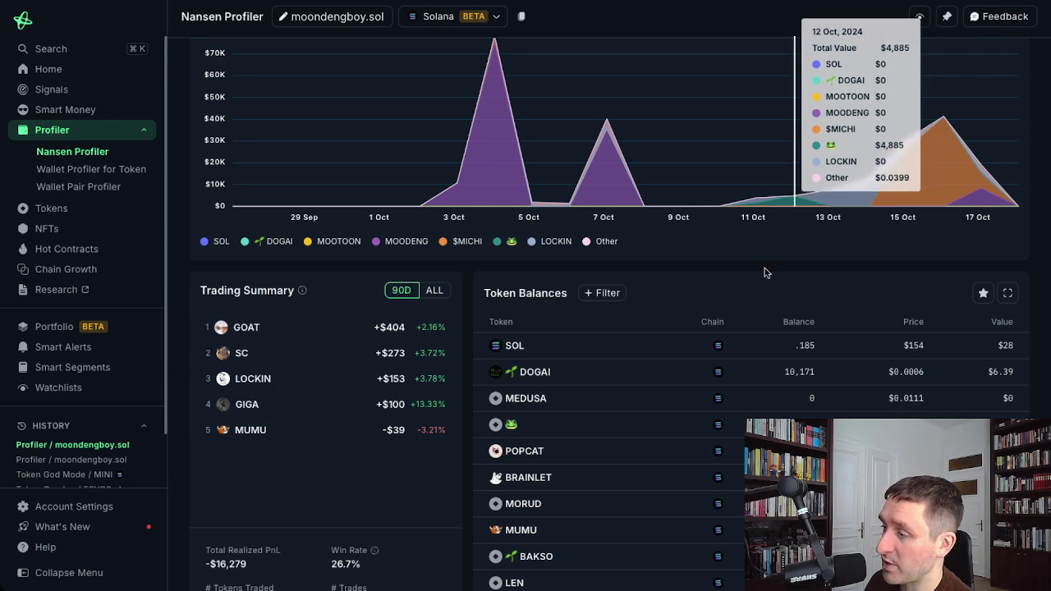
{"action": "scroll", "coordinate": [764, 268], "scroll_direction": "up", "scroll_amount": 2}
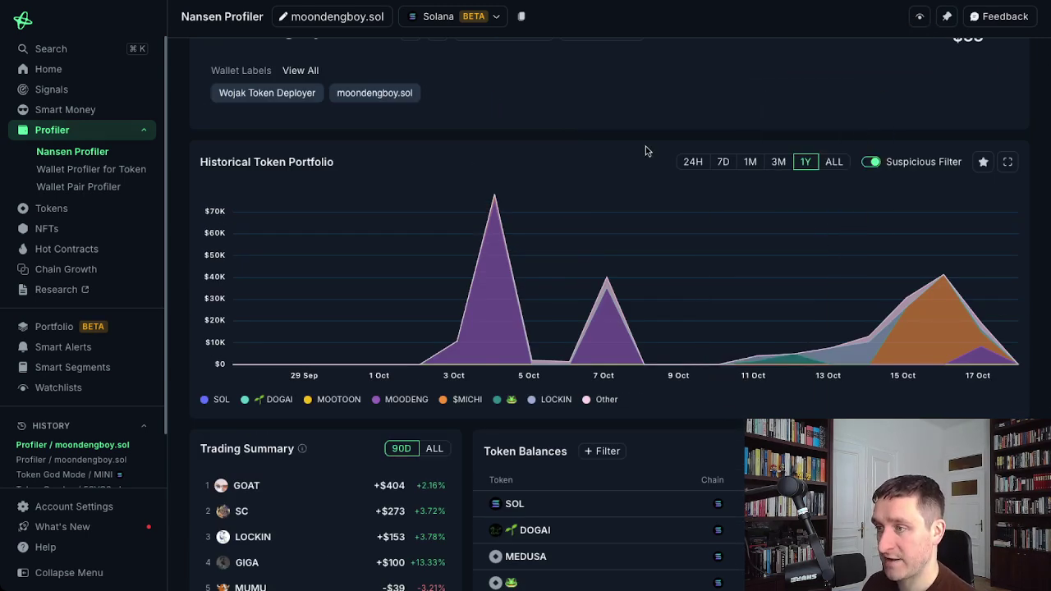
{"action": "scroll", "coordinate": [645, 146], "scroll_direction": "up", "scroll_amount": 2}
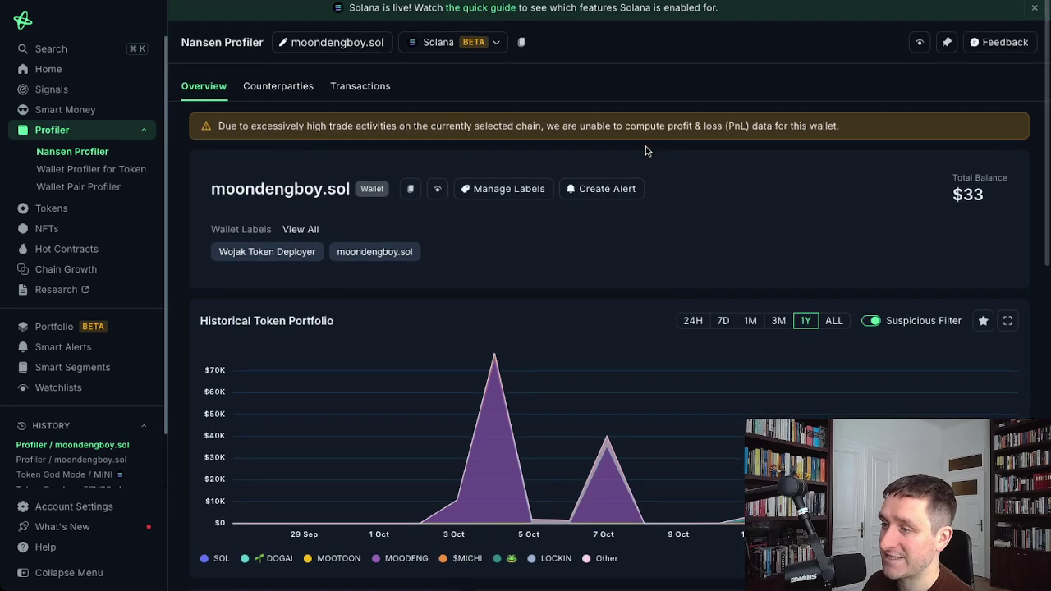
Check the meaning of the Wojak Token Deployer label, then compare the wallet's realized PnL and current holdings with its early-October portfolio peak.
{"action": "mouse_move", "coordinate": [246, 249]}
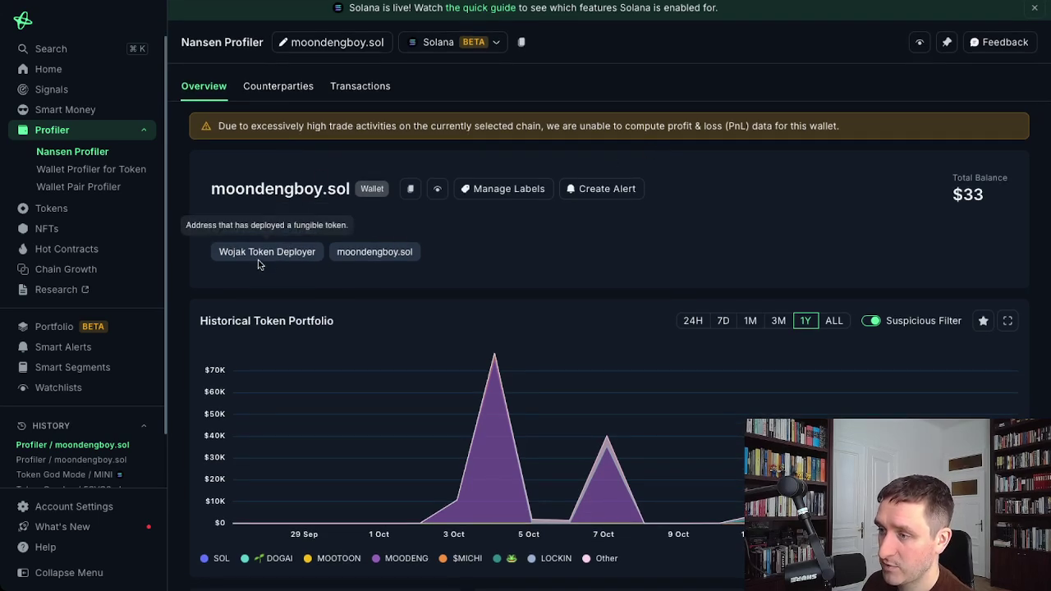
{"action": "scroll", "coordinate": [410, 387], "scroll_direction": "down", "scroll_amount": 5}
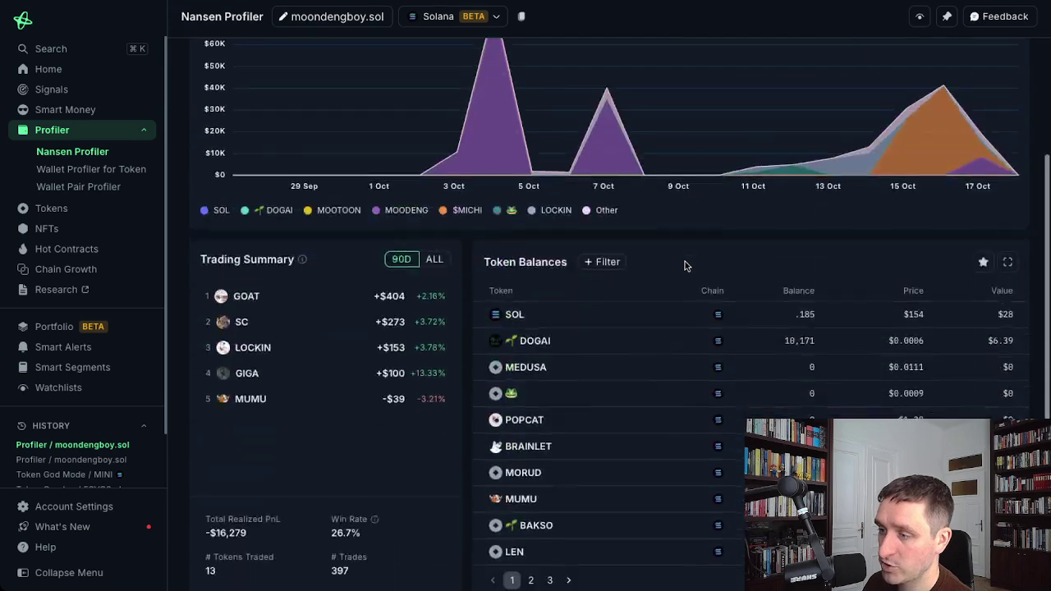
{"action": "scroll", "coordinate": [410, 387], "scroll_direction": "down", "scroll_amount": 1}
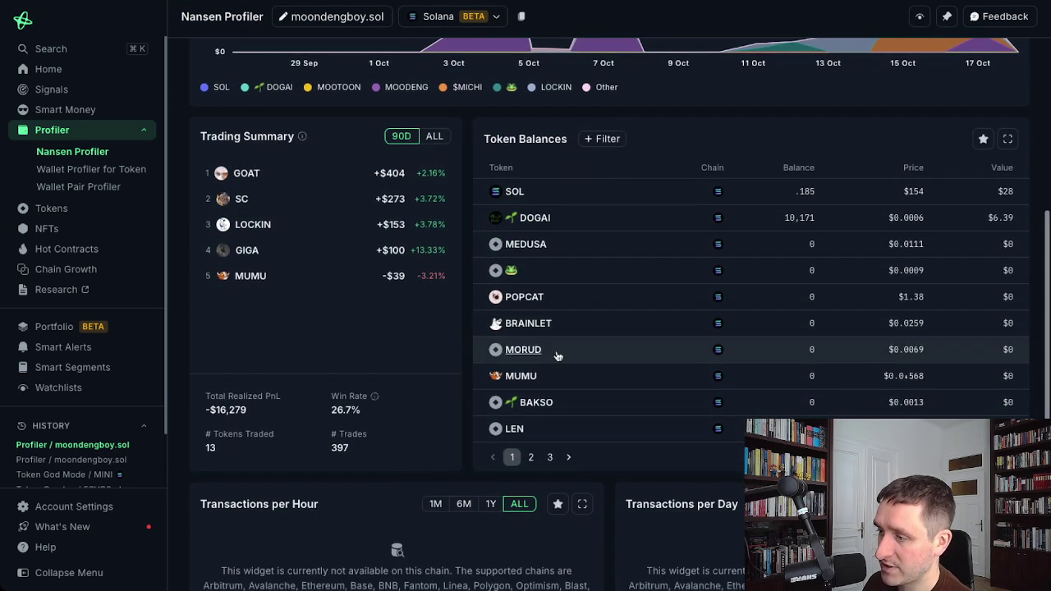
{"action": "scroll", "coordinate": [360, 310], "scroll_direction": "up", "scroll_amount": 4}
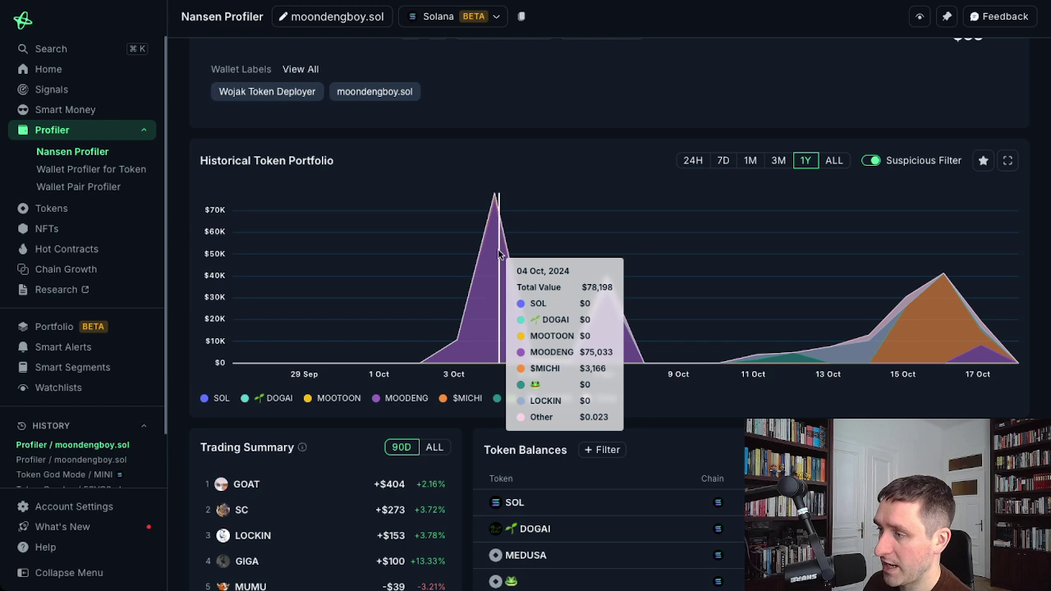
{"action": "scroll", "coordinate": [575, 312], "scroll_direction": "up", "scroll_amount": 2}
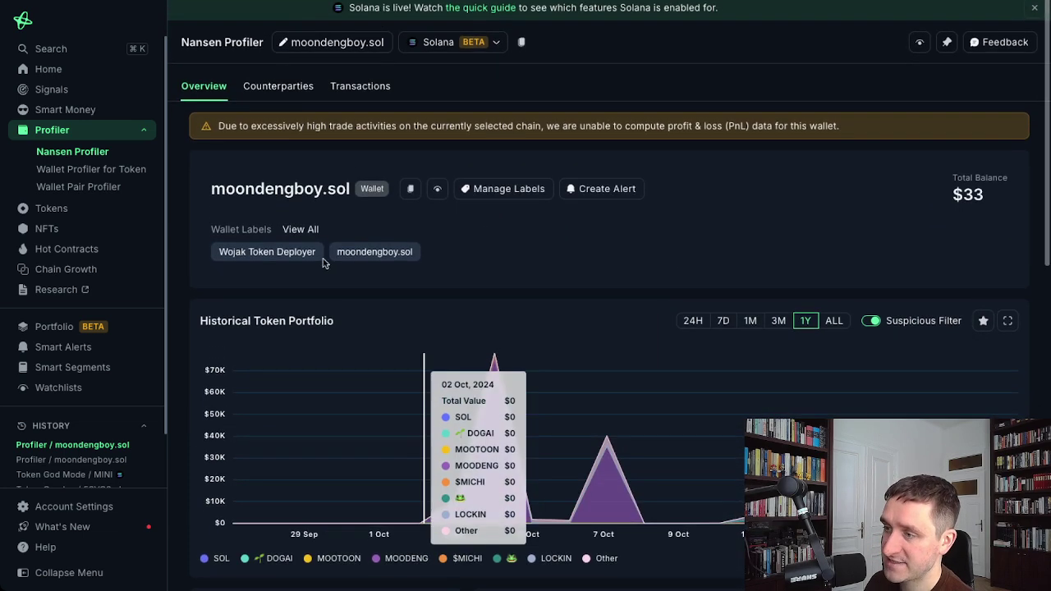
View the full list of labels assigned to the moondengboy.sol wallet, then return to its overview.
{"action": "left_click", "coordinate": [300, 229]}
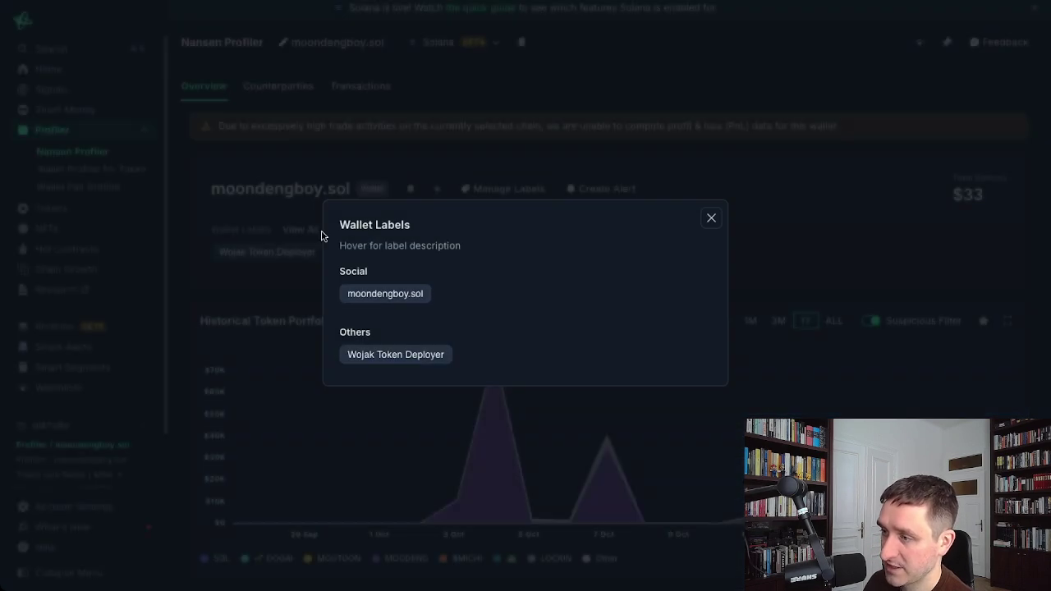
{"action": "left_click", "coordinate": [709, 215]}
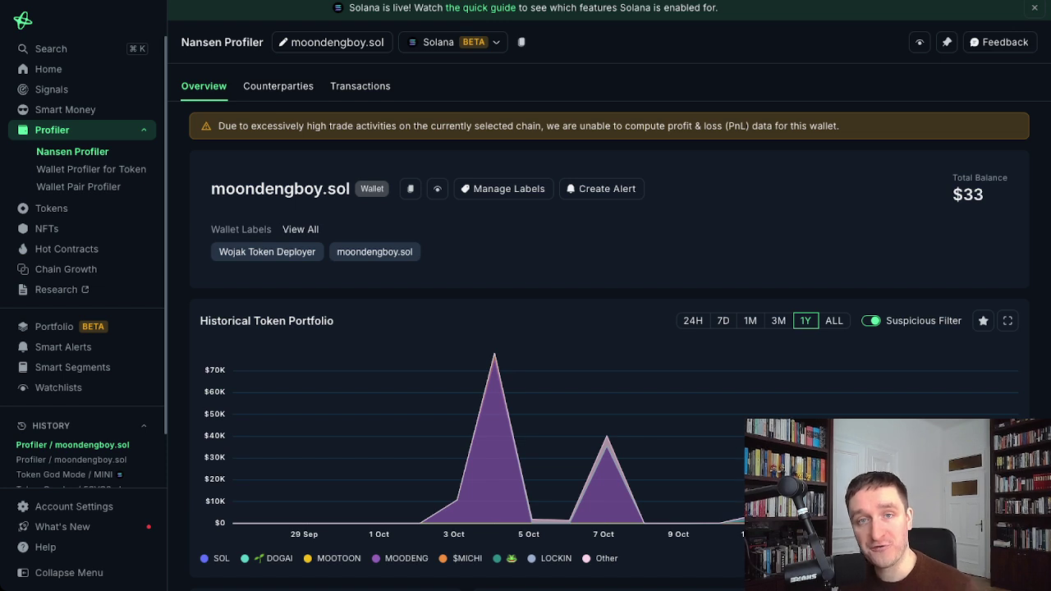
{"action": "mouse_move", "coordinate": [854, 394]}
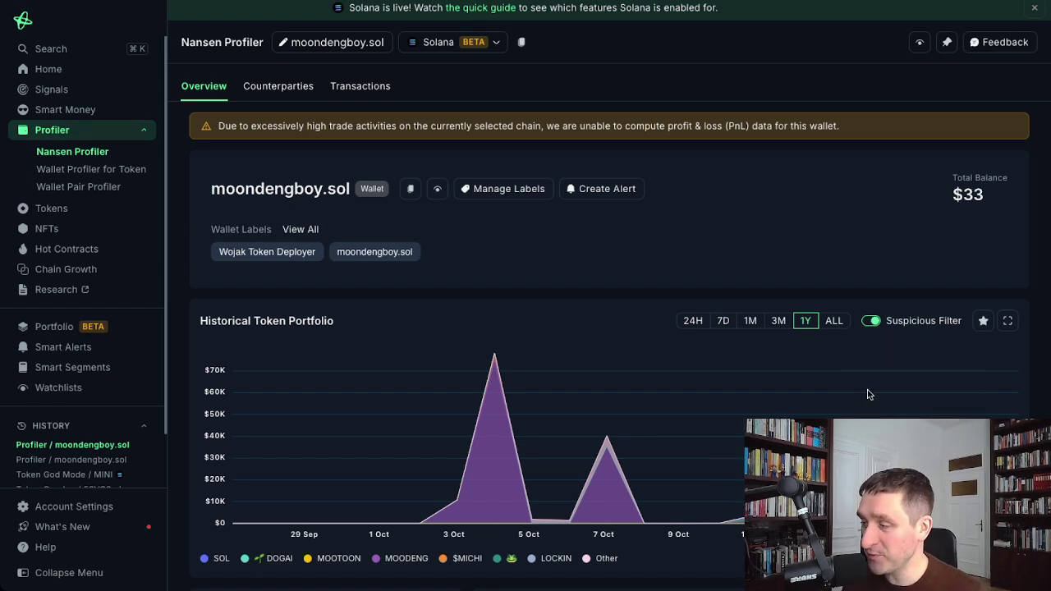